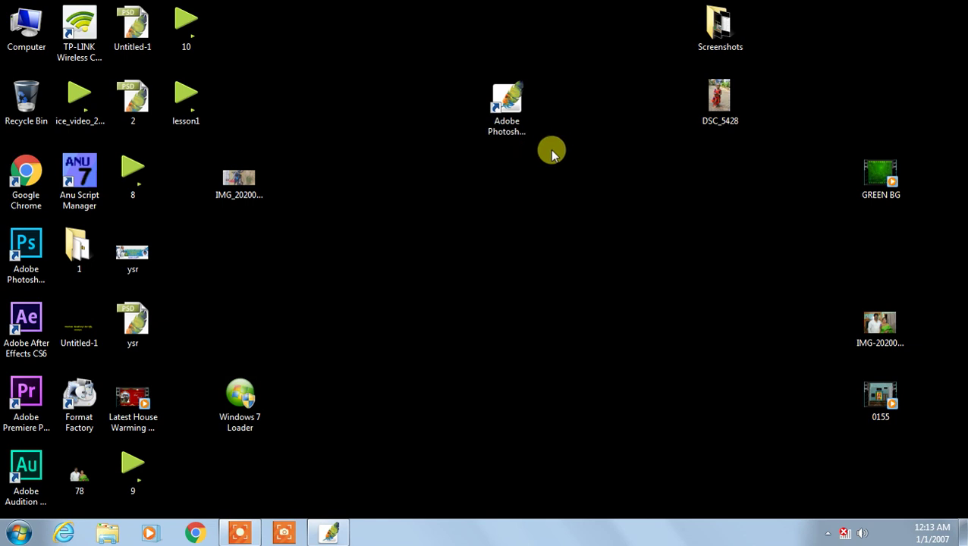
Refresh the Windows desktop from its right-click menu
right_click(501, 197)
left_click(541, 245)
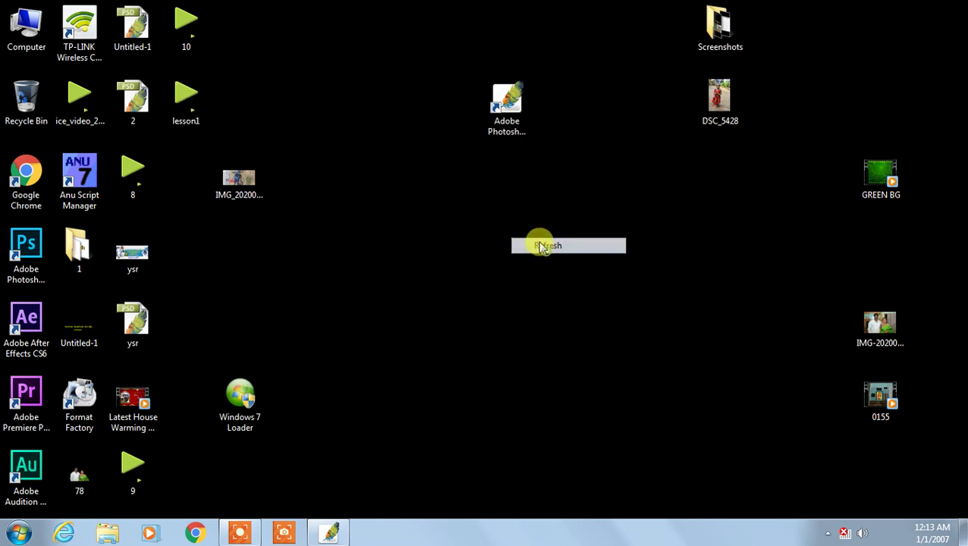
Launch Photoshop and close the coloured rectangles document without saving
double_click(525, 134)
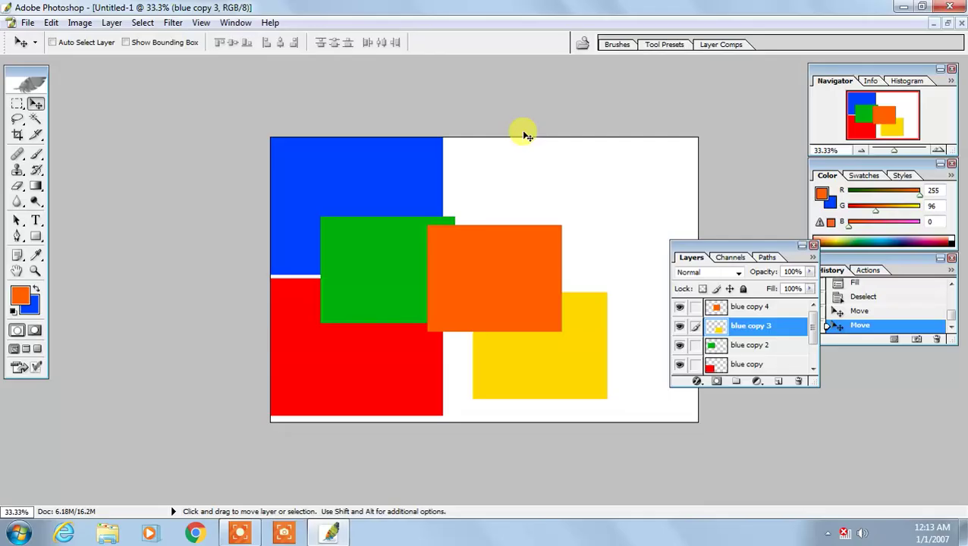
left_click(957, 23)
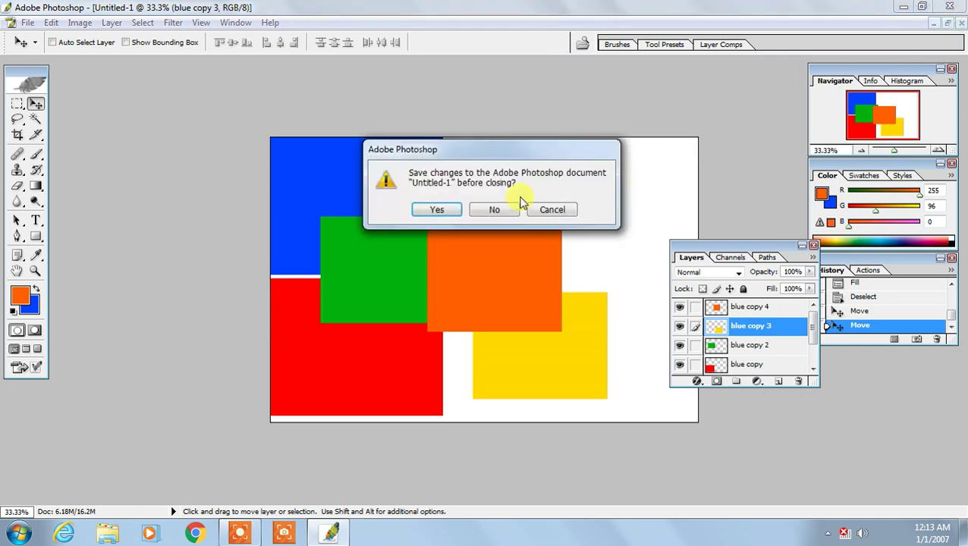
left_click(513, 208)
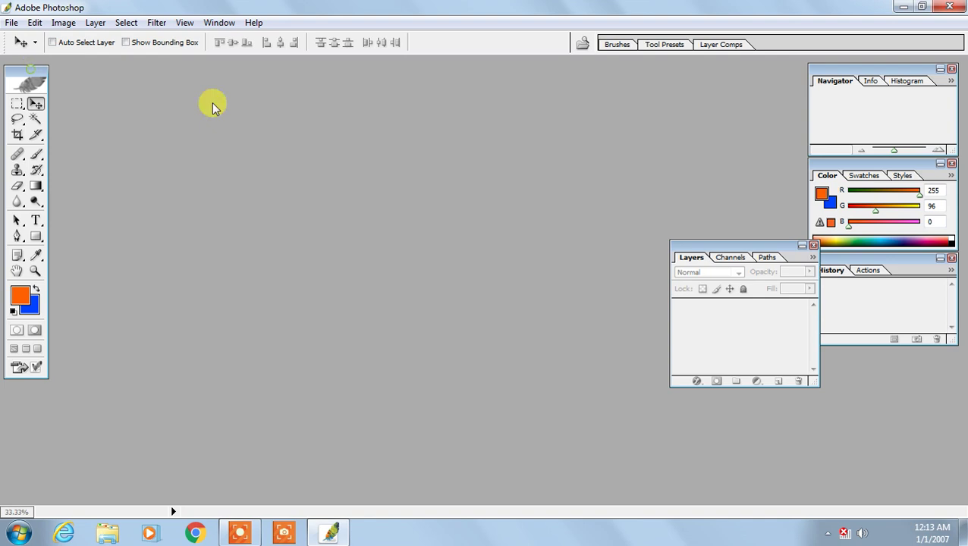
Move the toolbox and the Layers palette to new positions in the workspace
left_click_drag(26, 73, 51, 105)
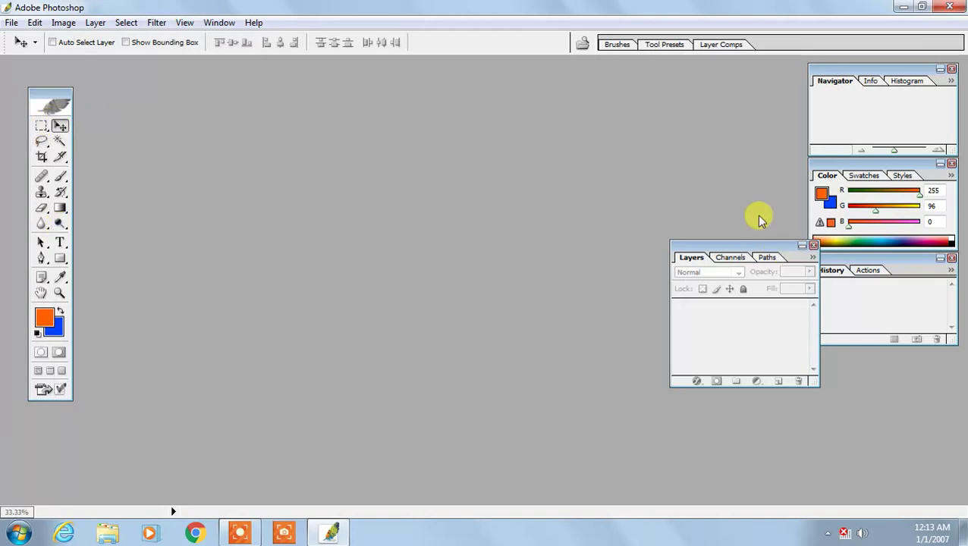
left_click_drag(755, 256, 735, 137)
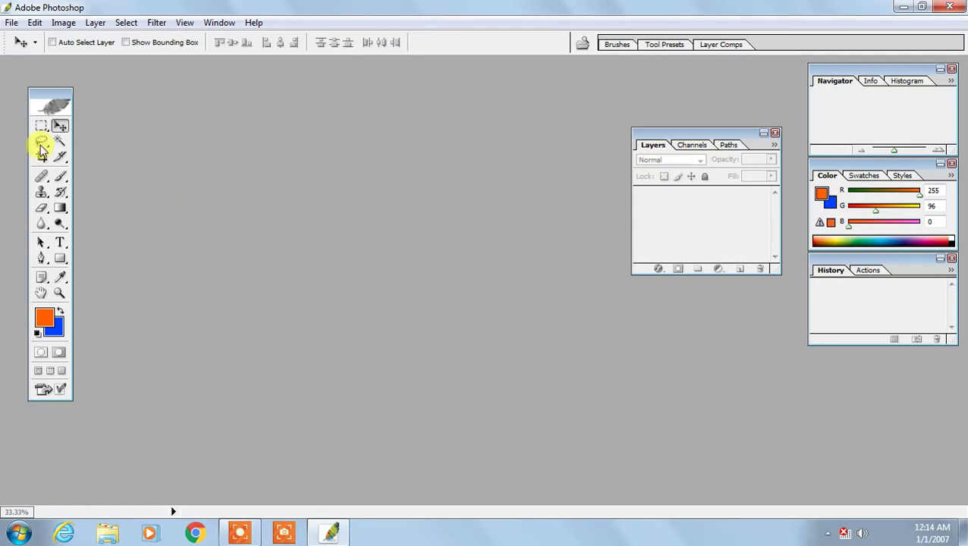
left_click(12, 23)
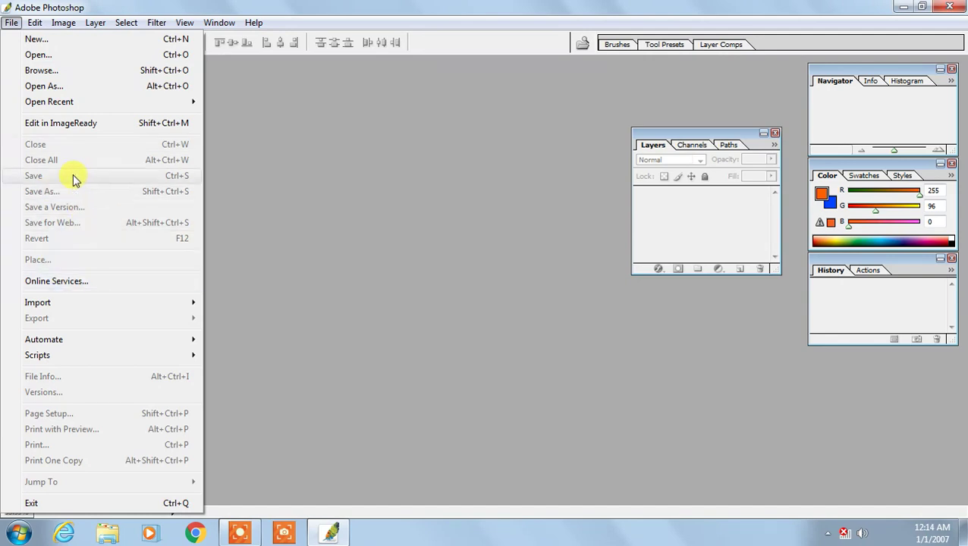
Start a new document and reposition the New document dialog
left_click(173, 39)
left_click_drag(281, 112, 317, 115)
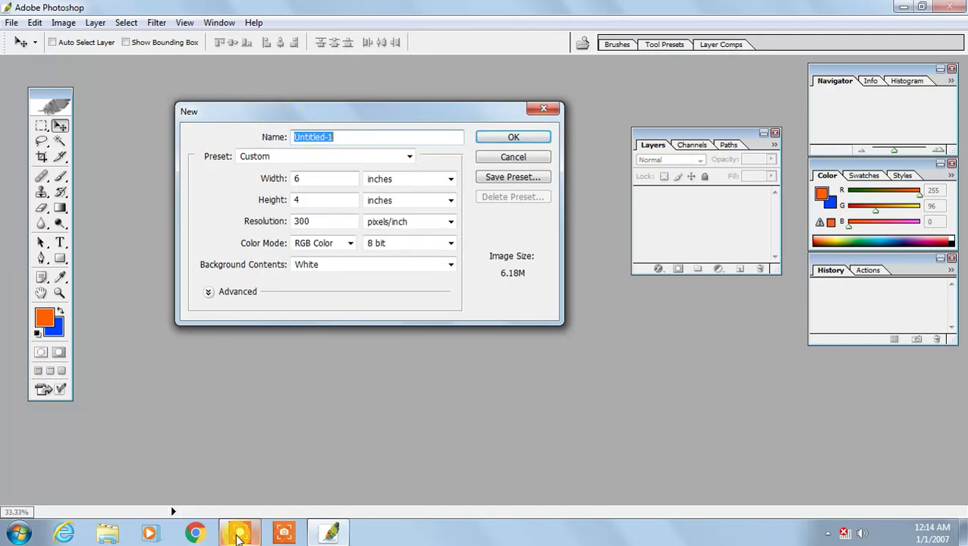
left_click(240, 533)
left_click(517, 513)
key("ctrl+alt+p")
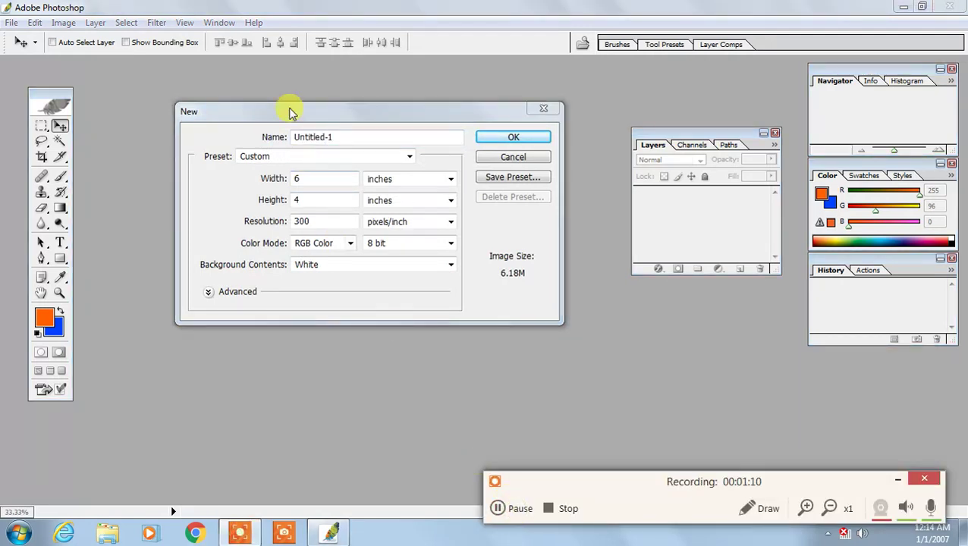
left_click_drag(287, 107, 254, 98)
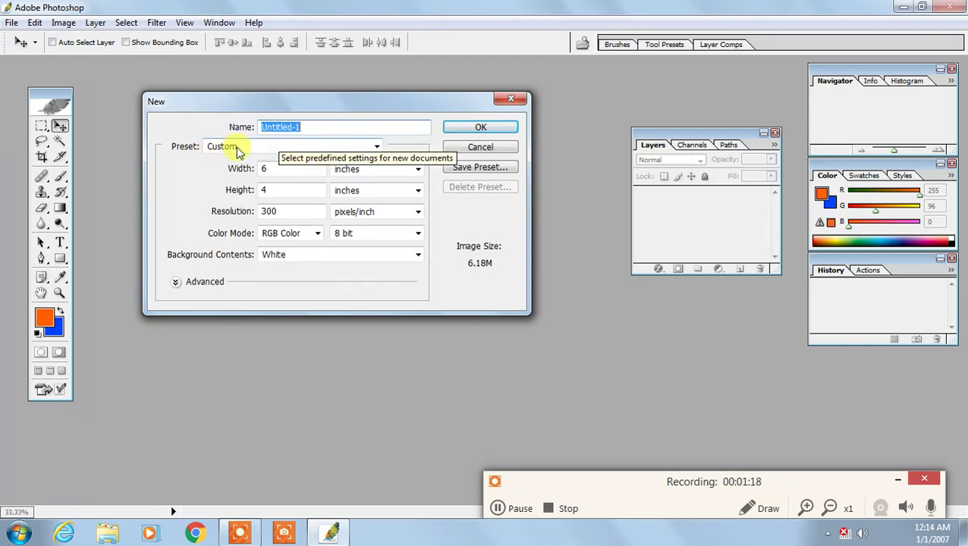
Try the 4 x 6 preset, then settle on Letter (8.5 × 11 in, 300 pixels/inch)
left_click(237, 149)
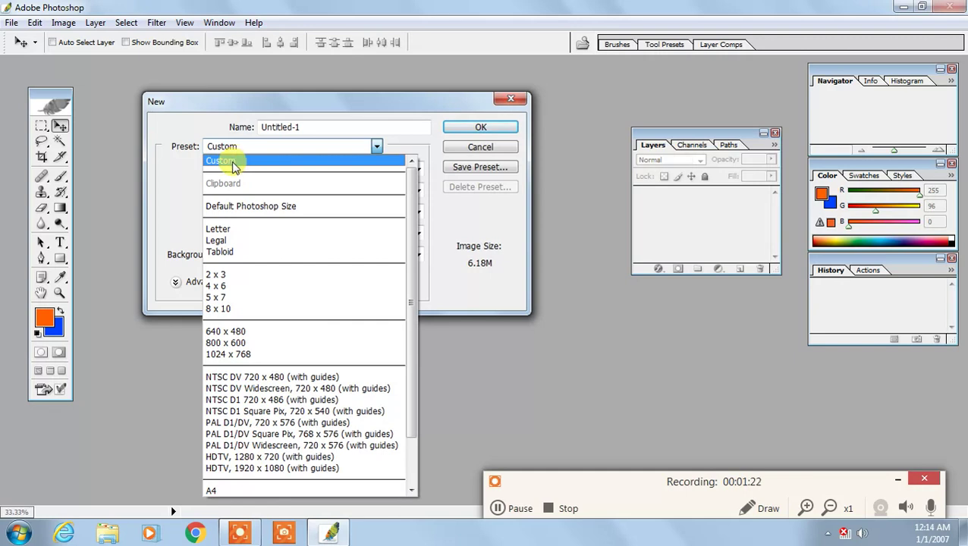
left_click(227, 148)
left_click(236, 148)
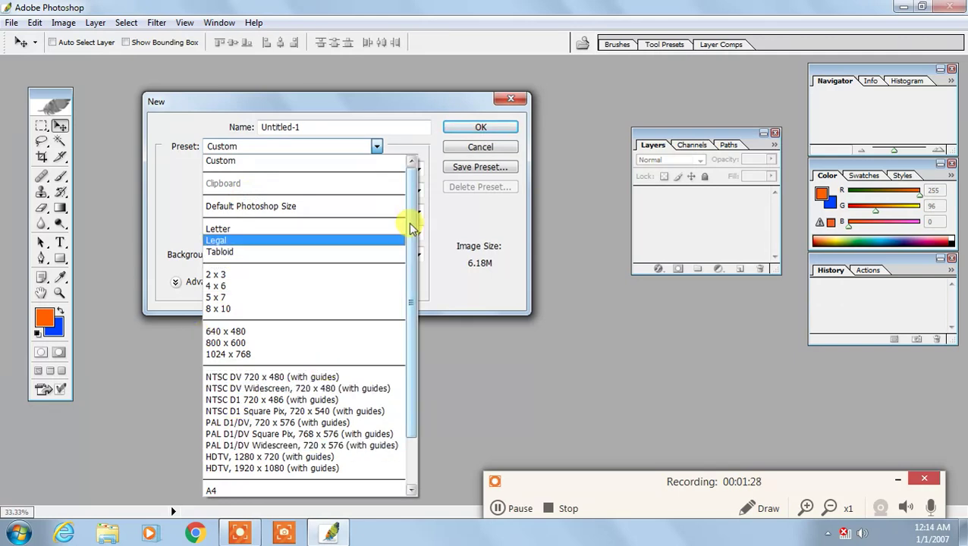
left_click_drag(411, 222, 325, 282)
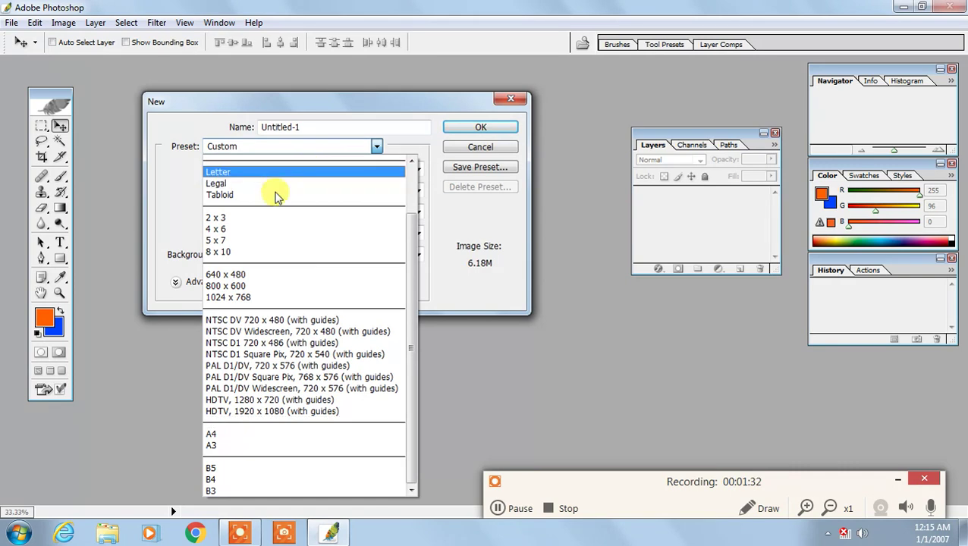
left_click(228, 228)
left_click(252, 149)
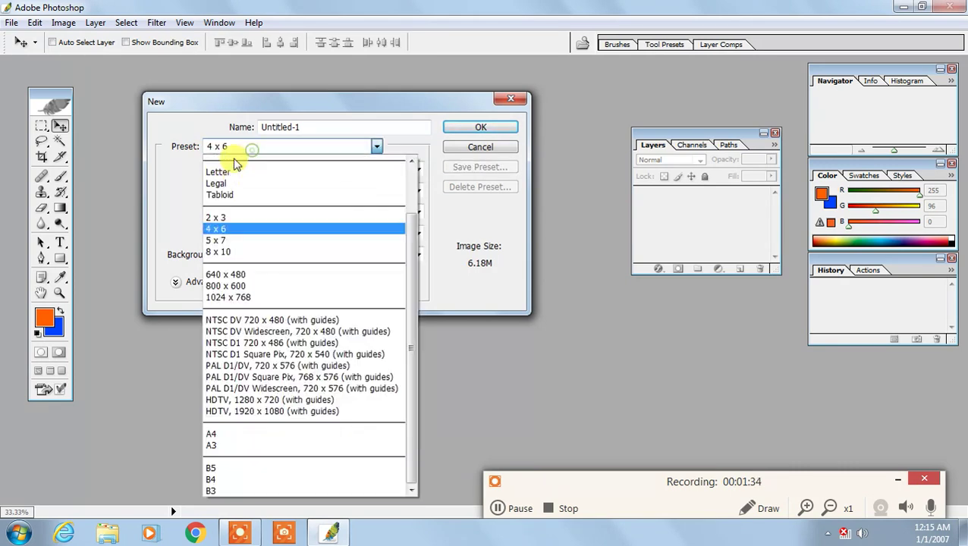
left_click_drag(417, 222, 410, 189)
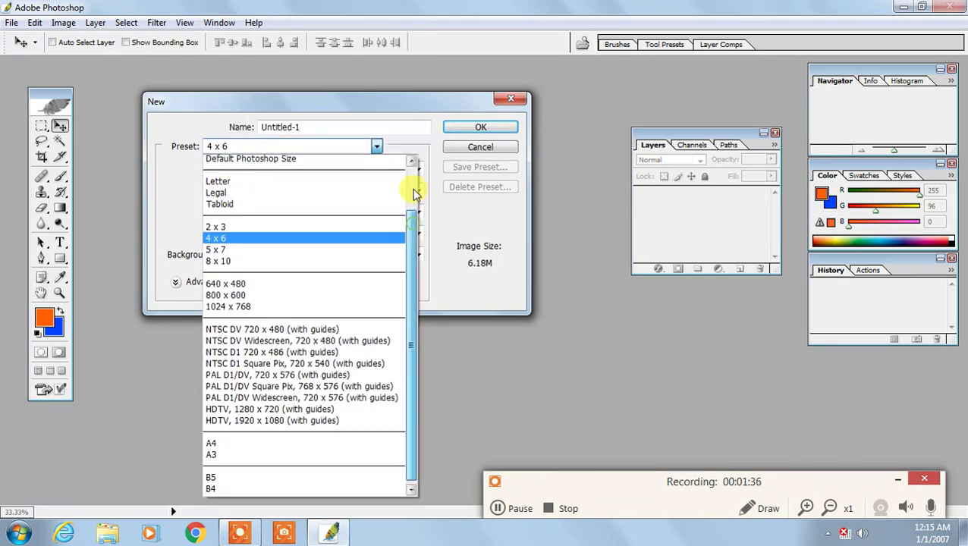
left_click(227, 217)
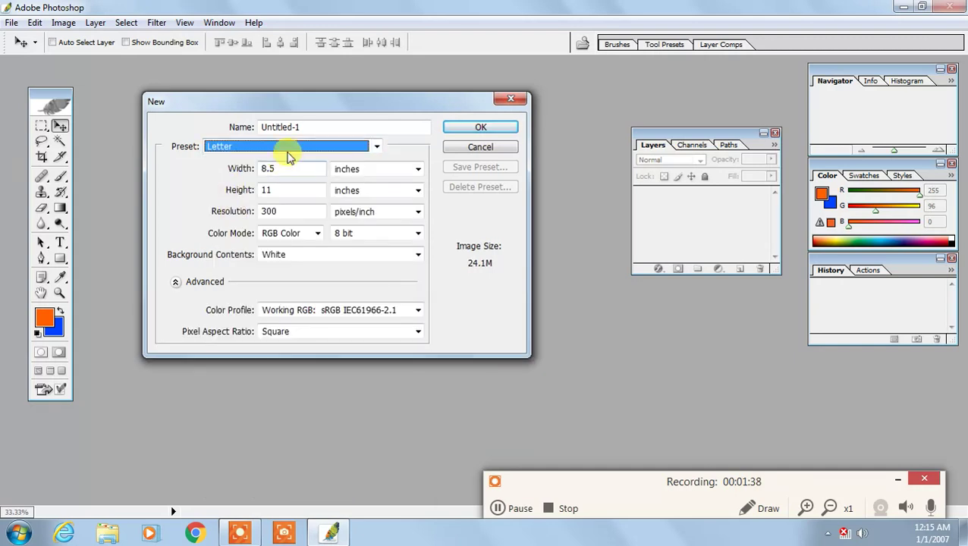
Switch the preset to Custom and set the size to 6 × 4 inches
left_click(288, 147)
left_click_drag(411, 222, 411, 194)
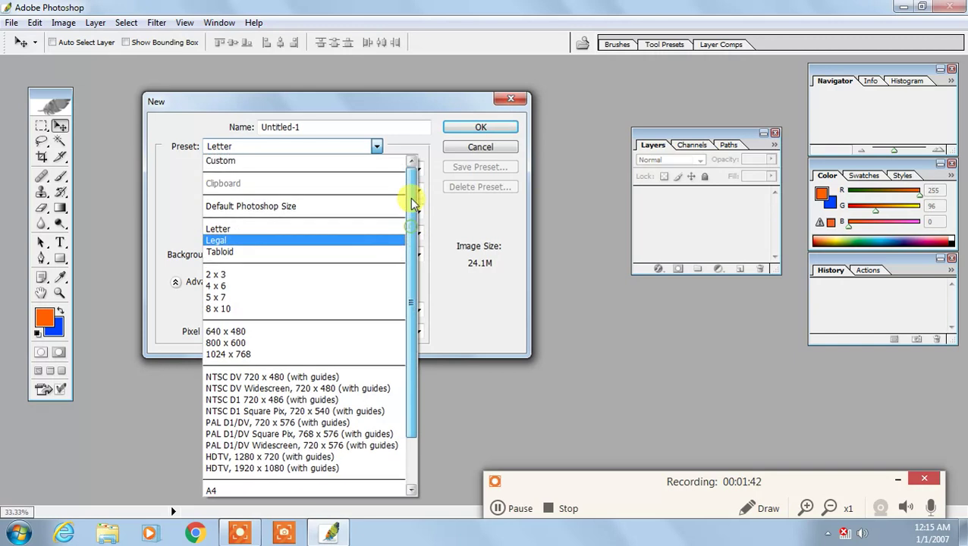
left_click(275, 162)
double_click(276, 168)
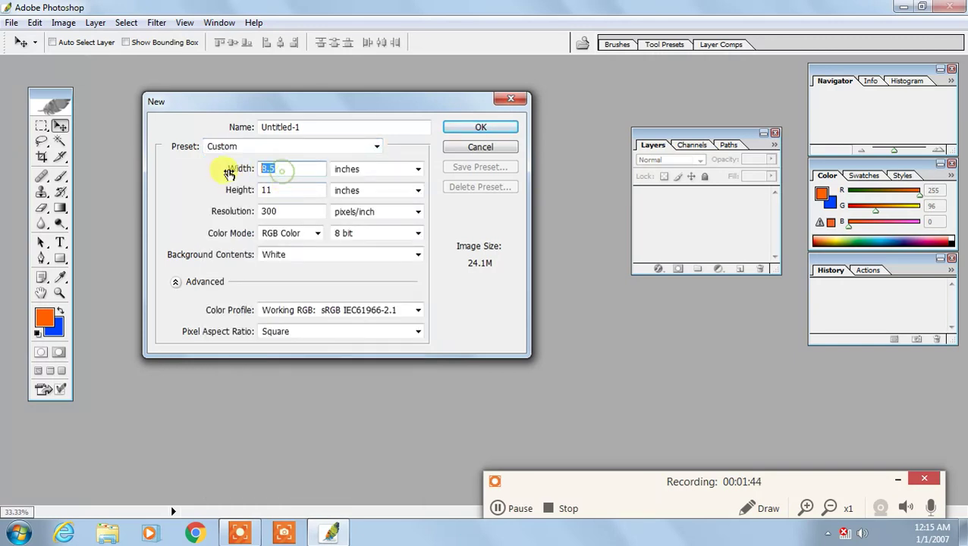
type("4")
left_click_drag(237, 176, 231, 189)
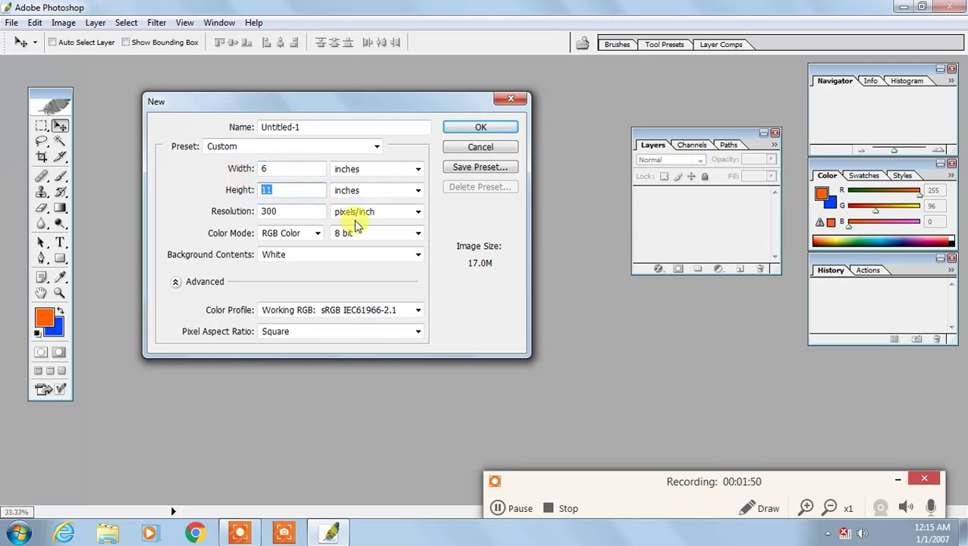
type("4")
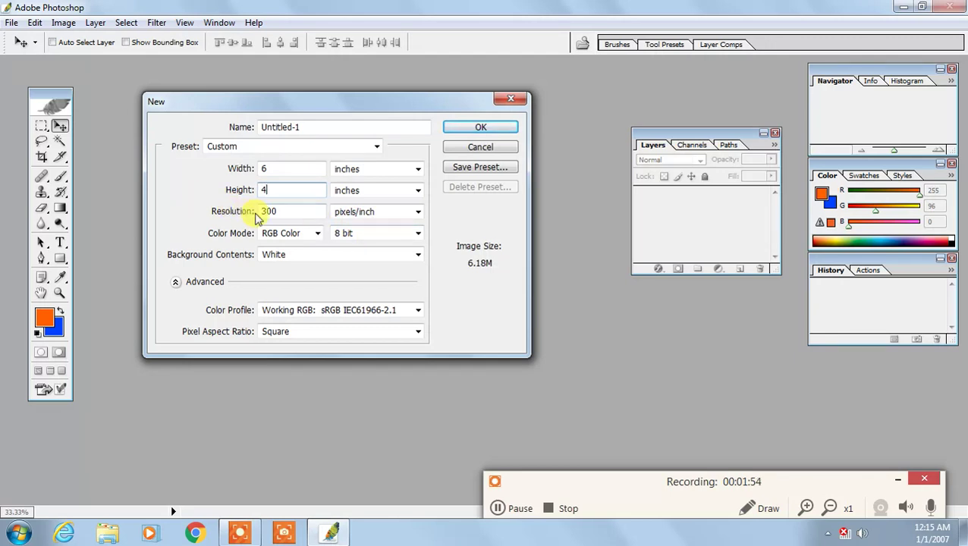
left_click(358, 166)
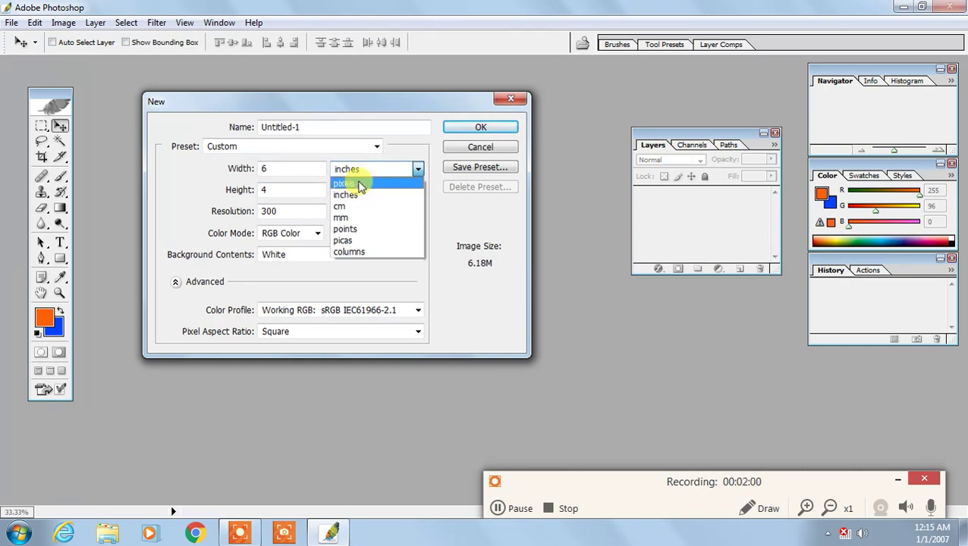
left_click(345, 195)
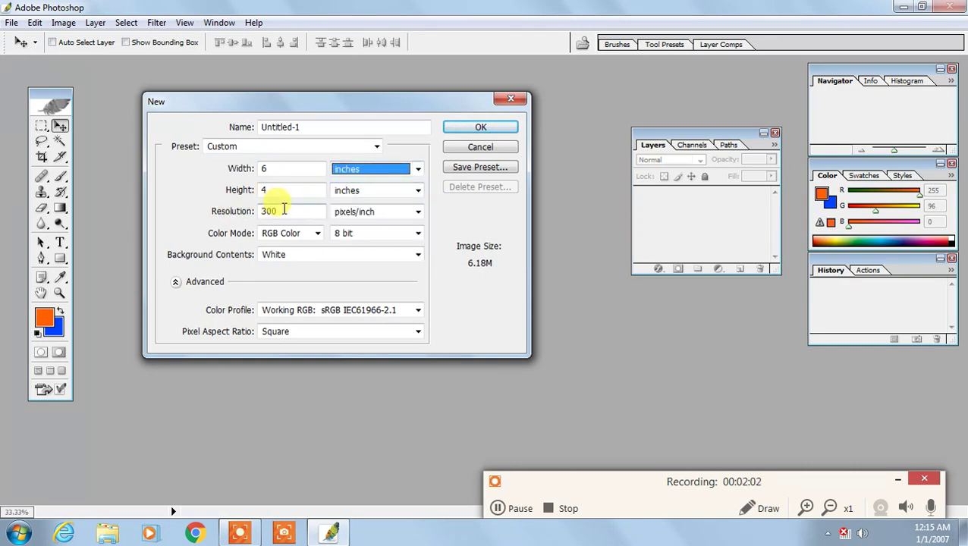
Set resolution to 300 pixels/inch with RGB Color and create the white document
double_click(283, 211)
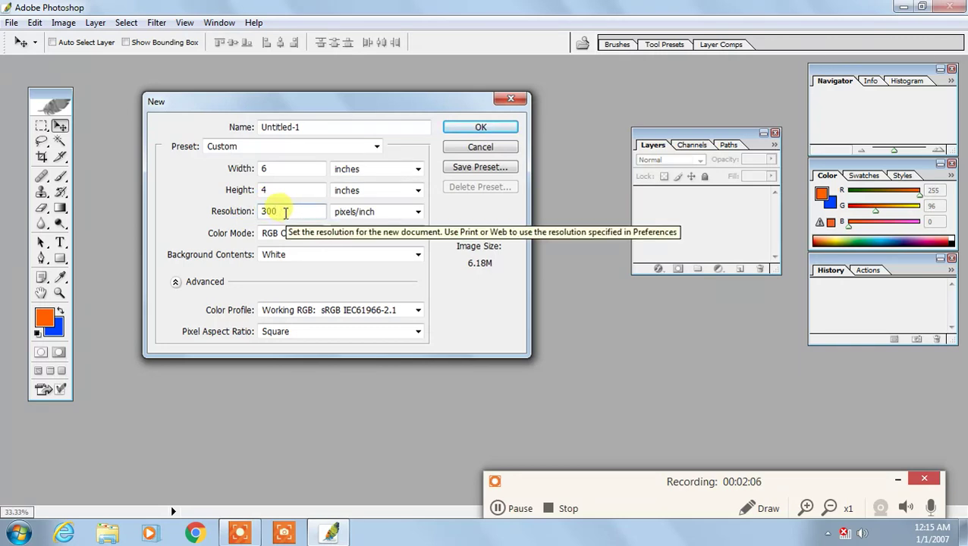
double_click(282, 211)
type("600")
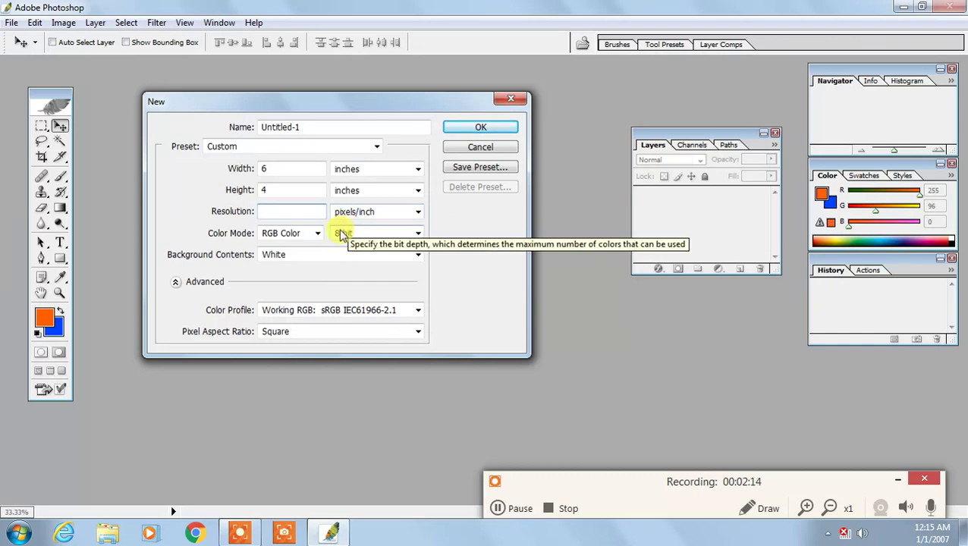
type("300")
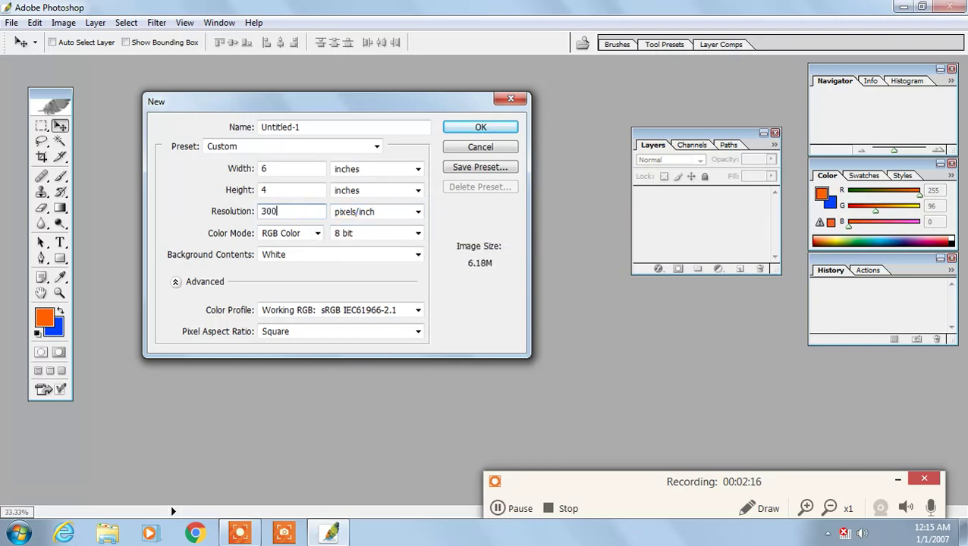
left_click(284, 235)
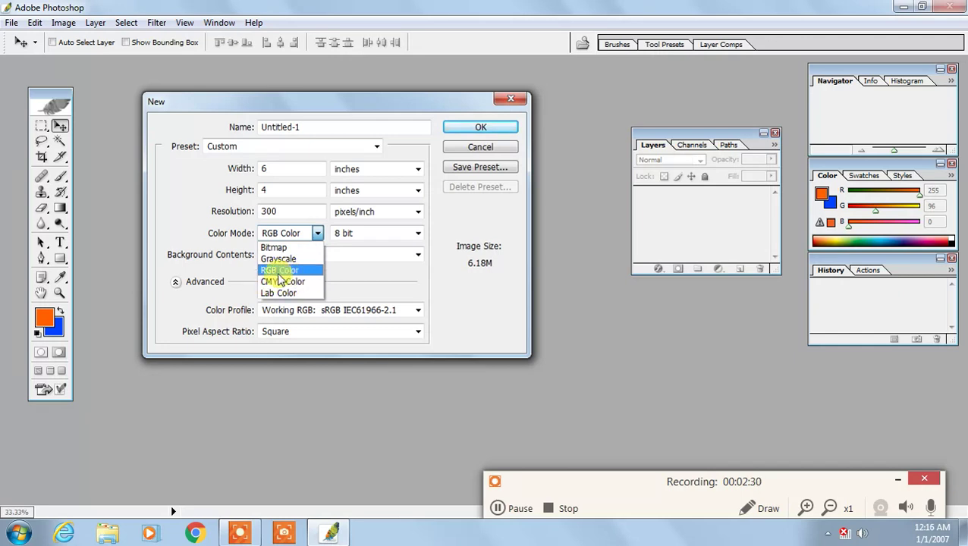
left_click(278, 274)
left_click(468, 126)
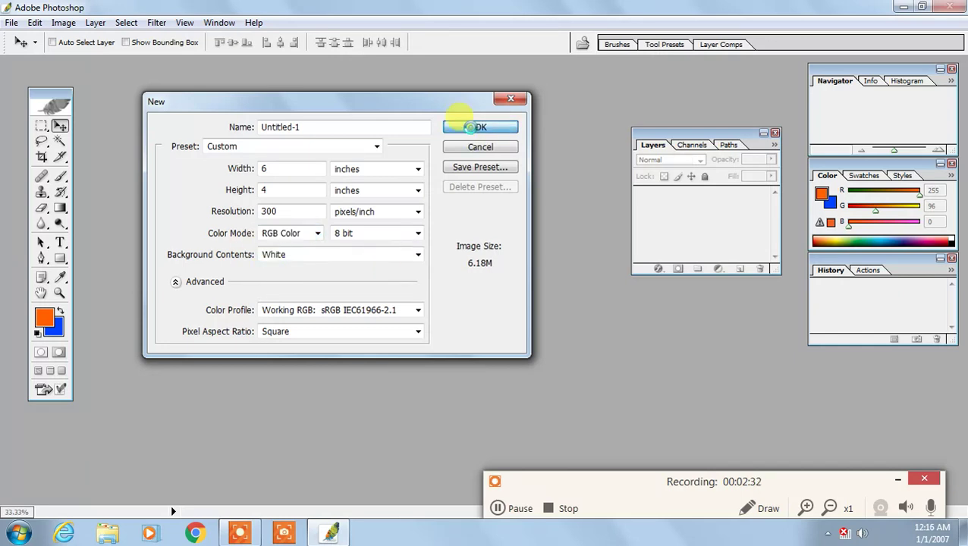
left_click_drag(265, 76, 391, 115)
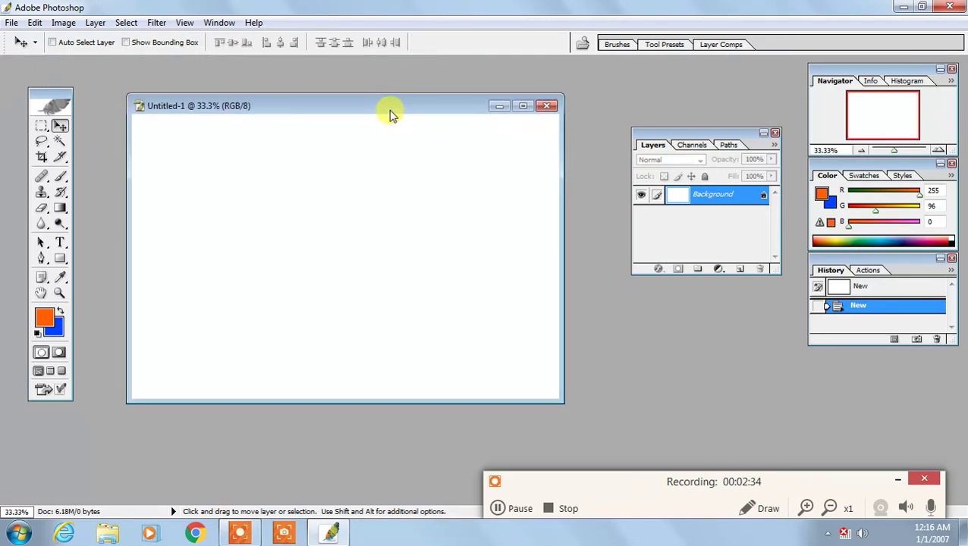
Maximize the document window and move the Layers panel aside
double_click(265, 112)
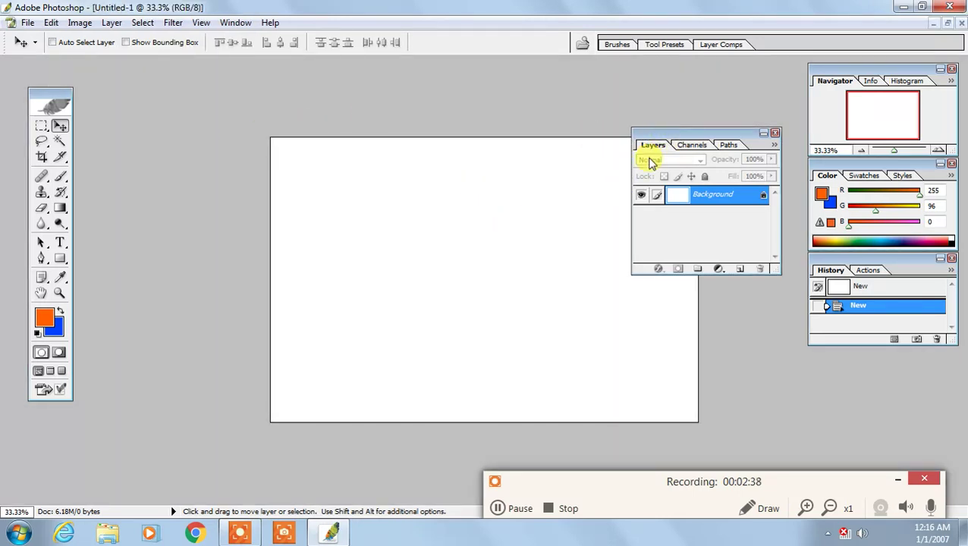
left_click_drag(722, 133, 665, 136)
left_click_drag(597, 147, 697, 121)
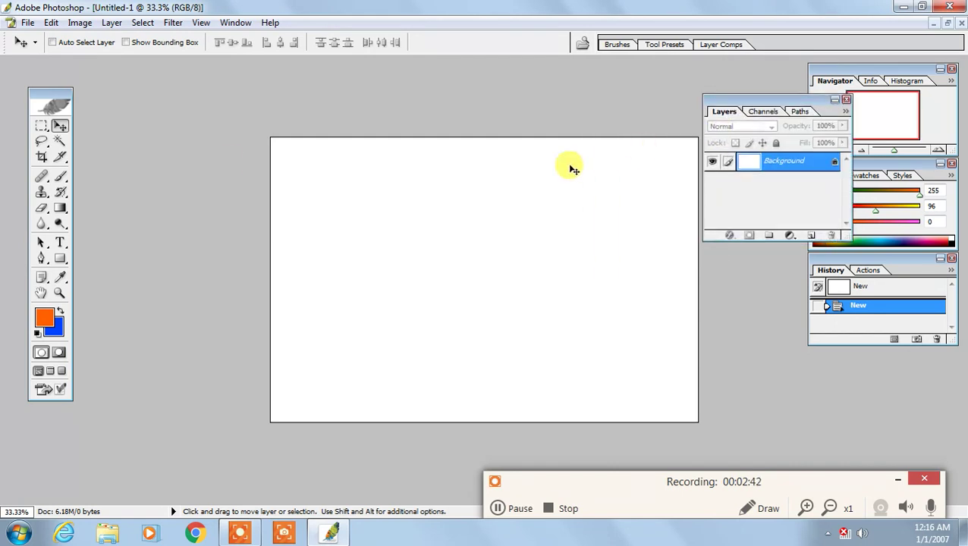
Draw a rectangular marquee selection in the canvas's upper-left area
left_click(41, 130)
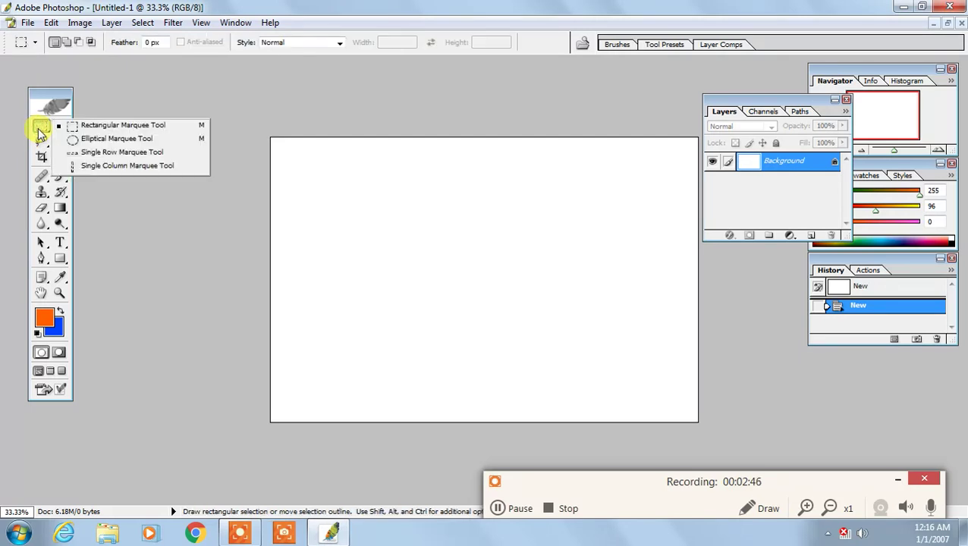
left_click(40, 130)
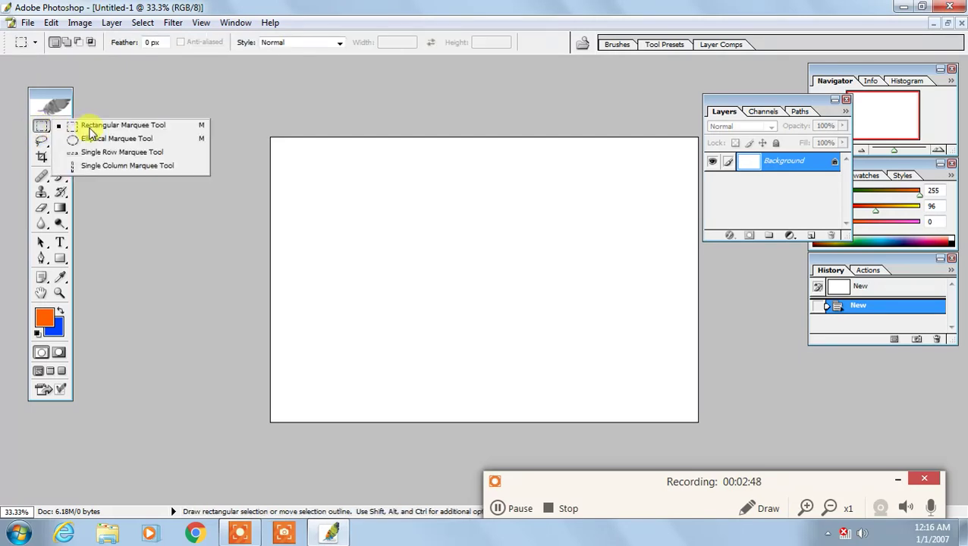
left_click(42, 132)
left_click(41, 133)
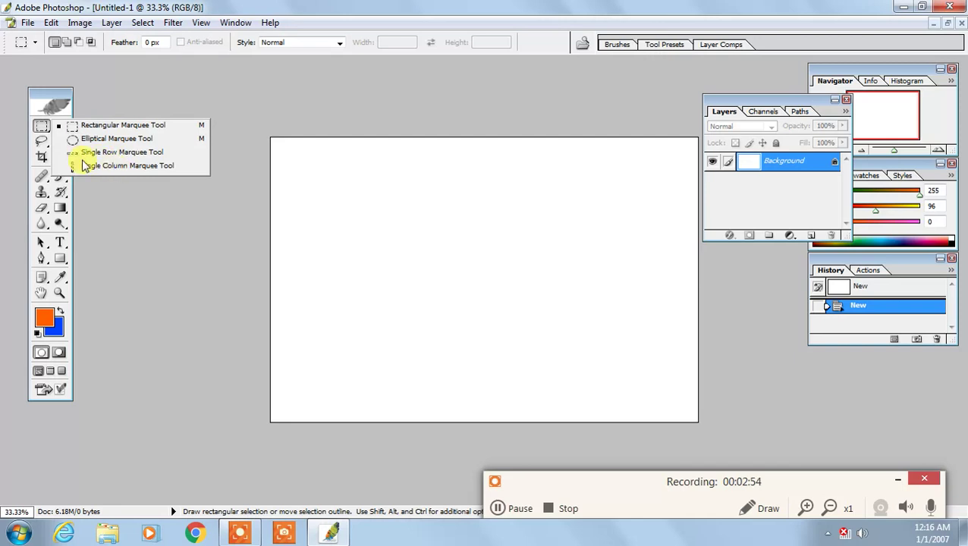
left_click(95, 132)
left_click_drag(313, 180, 483, 311)
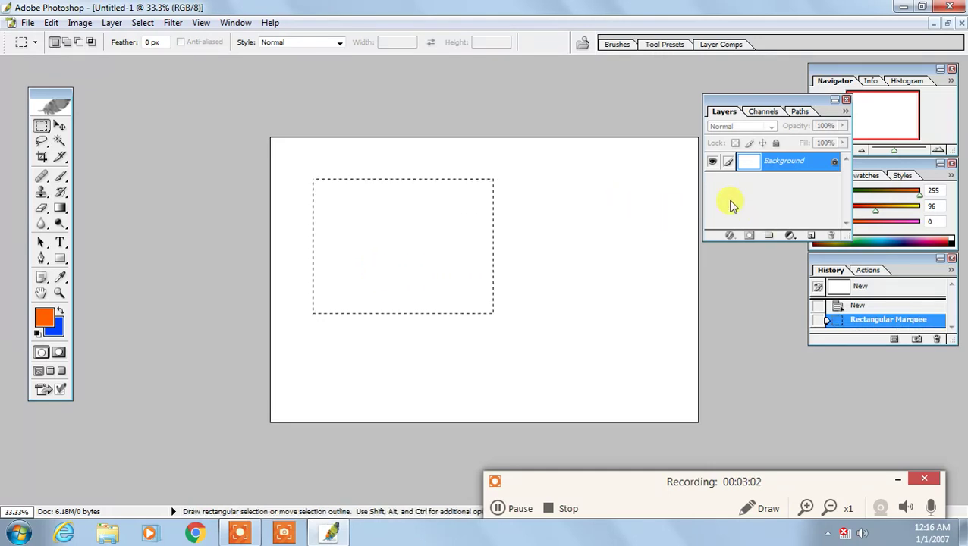
key("alt")
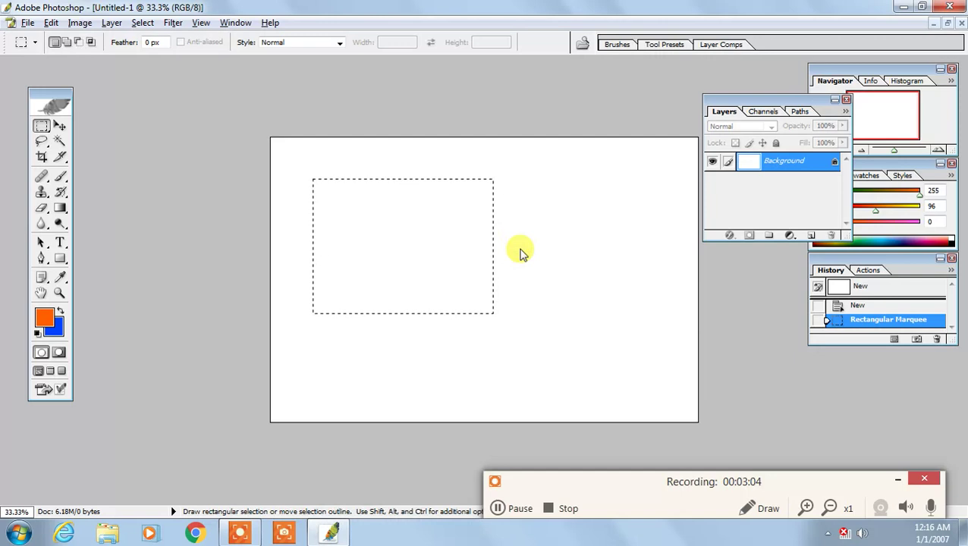
Set the foreground colour to green 2F9A00 and keep blue 0042FF as background
left_click(44, 317)
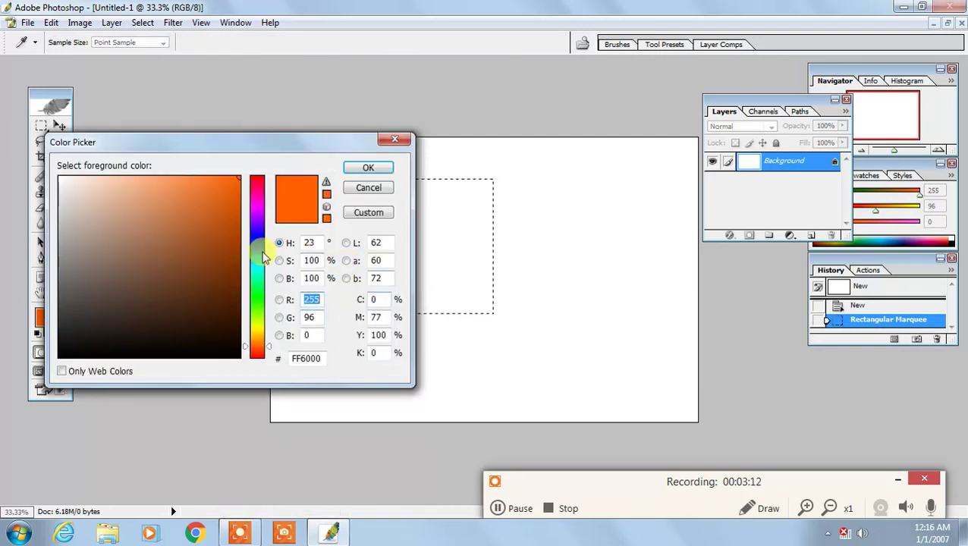
left_click(257, 278)
left_click_drag(257, 313, 258, 307)
left_click_drag(233, 248, 240, 254)
left_click_drag(211, 211, 241, 253)
left_click(350, 165)
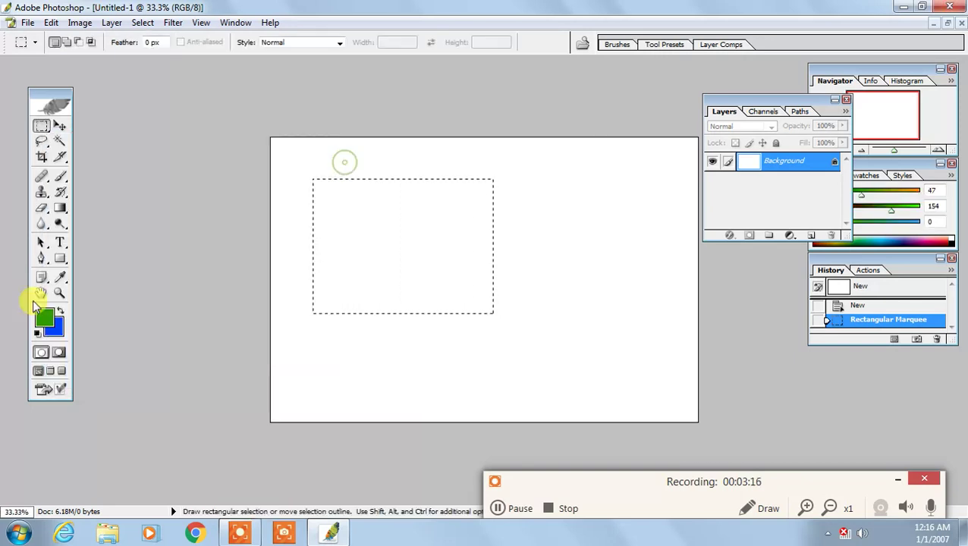
left_click(56, 328)
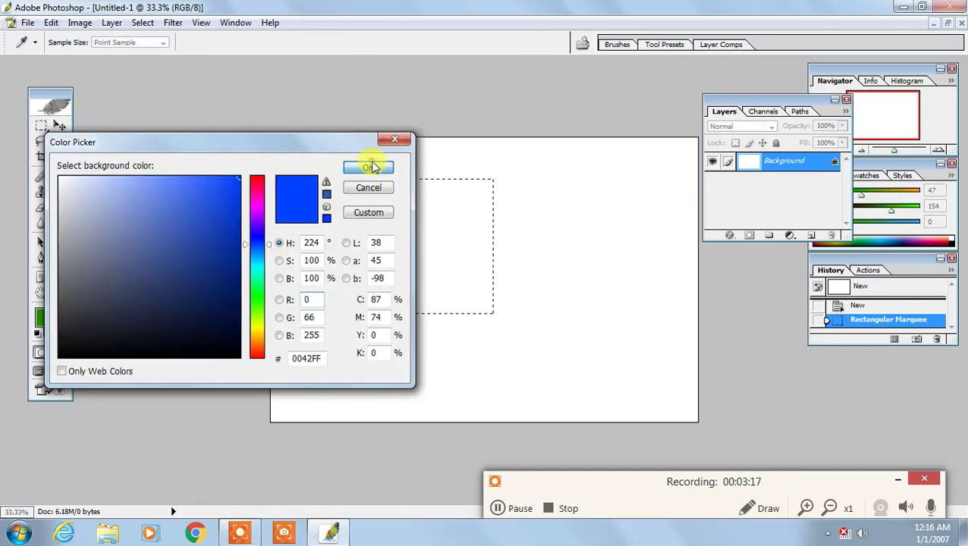
left_click(372, 164)
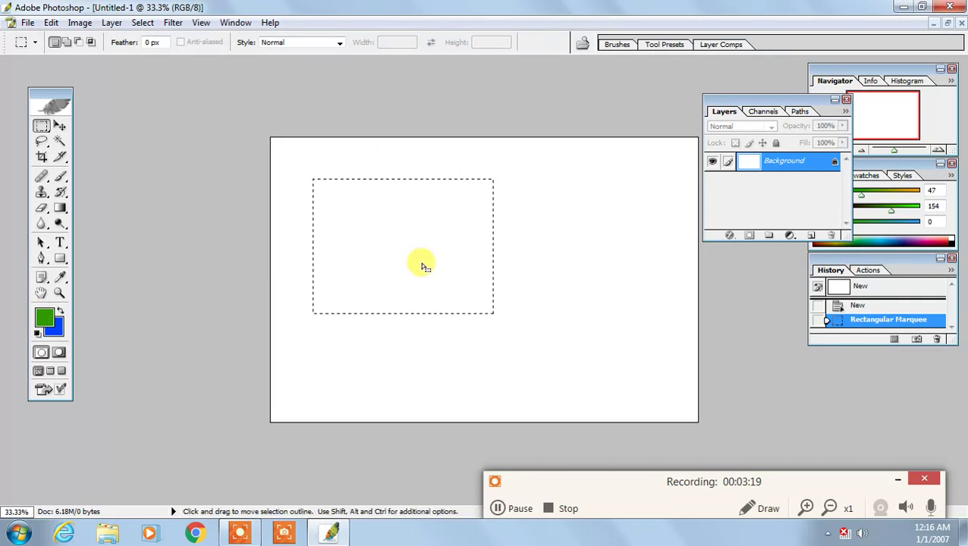
key("alt+BackSpace")
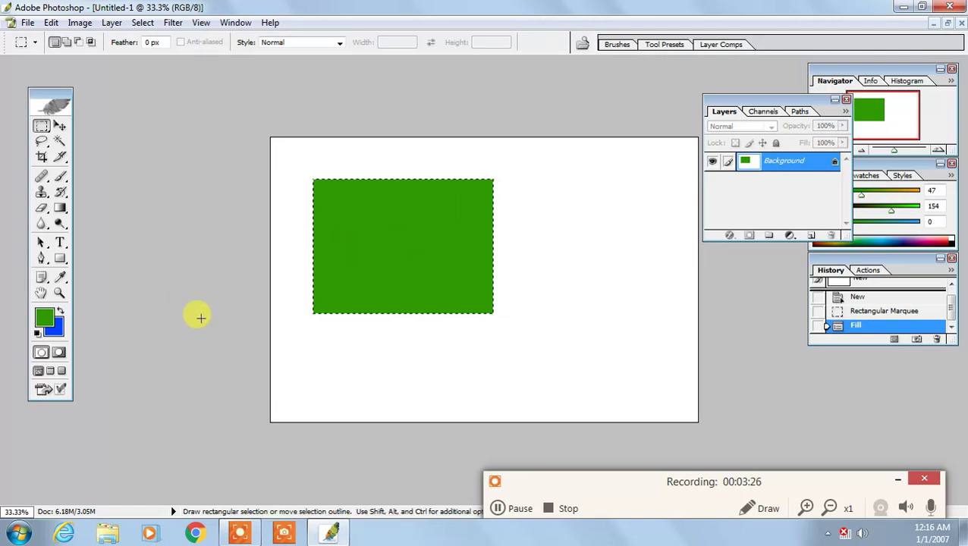
key("ctrl")
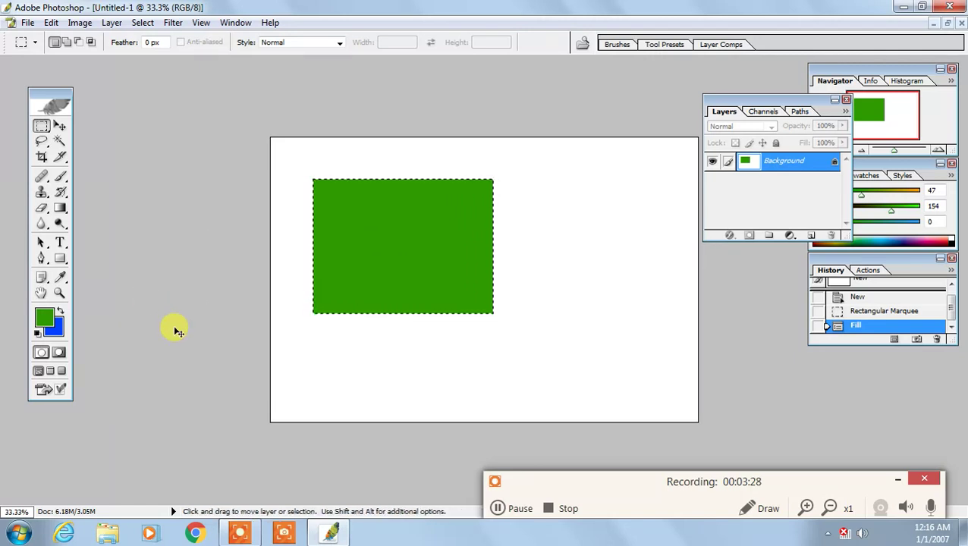
key("ctrl+BackSpace")
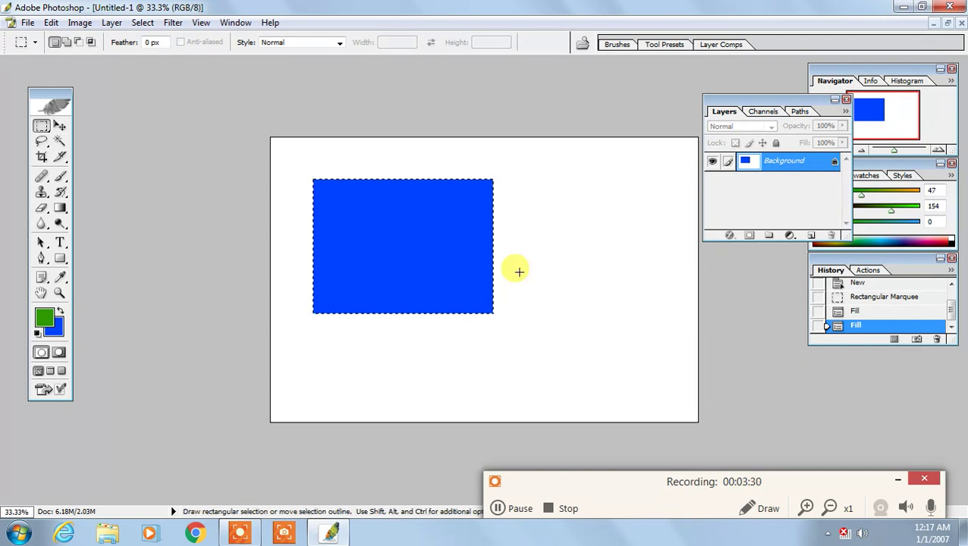
key("alt+BackSpace")
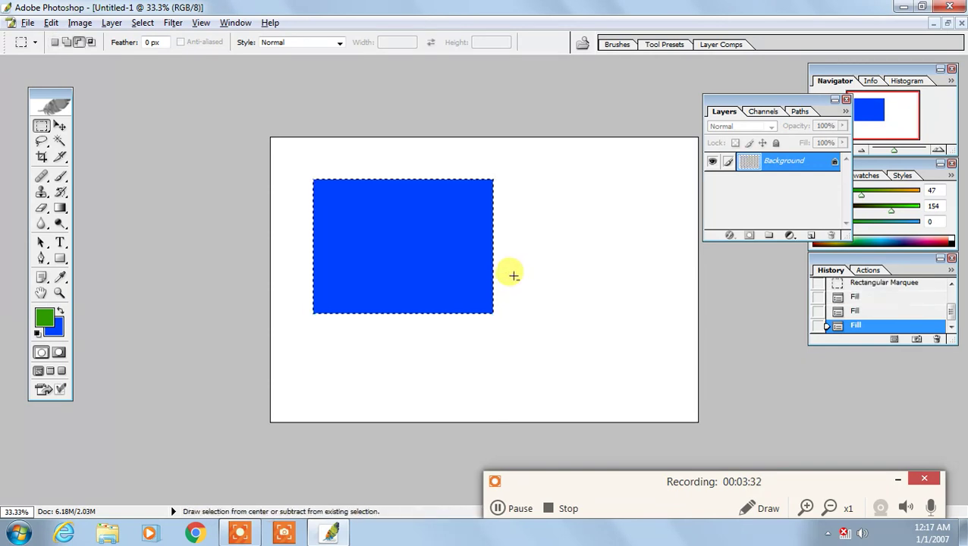
left_click(60, 126)
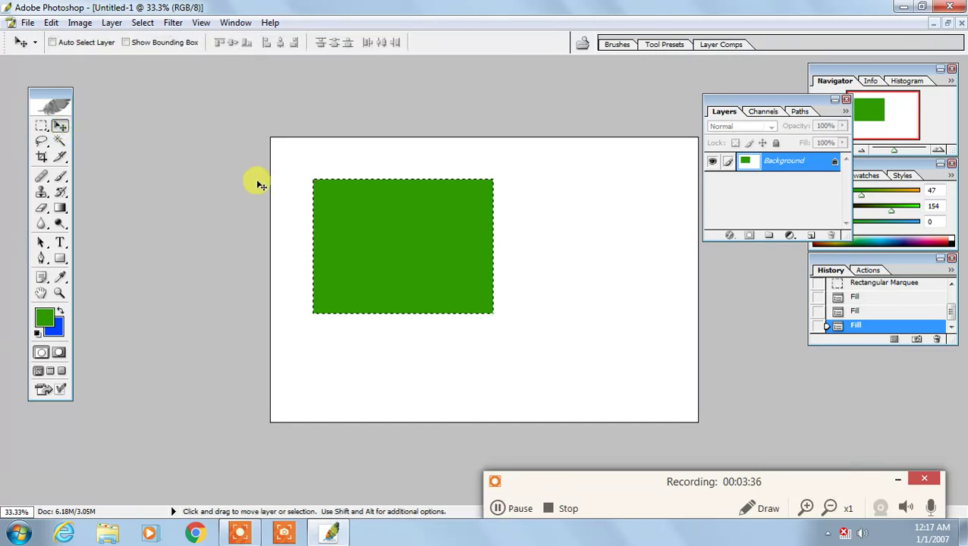
left_click(390, 235)
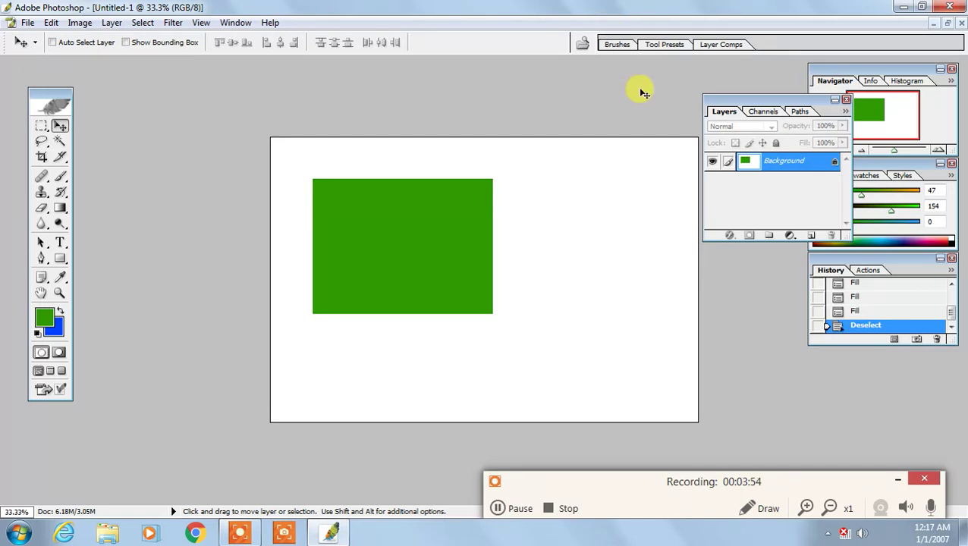
key("ctrl+alt+z")
key("ctrl+alt+z")
key("ctrl+alt+z")
key("ctrl+alt+z")
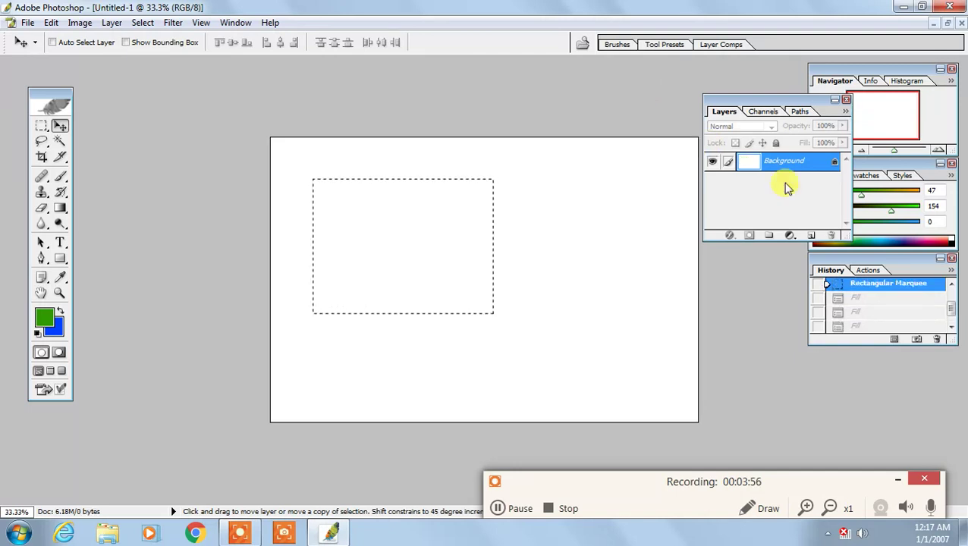
Add Layer 1, fill the rectangular selection with green, then deselect
left_click_drag(764, 104, 633, 186)
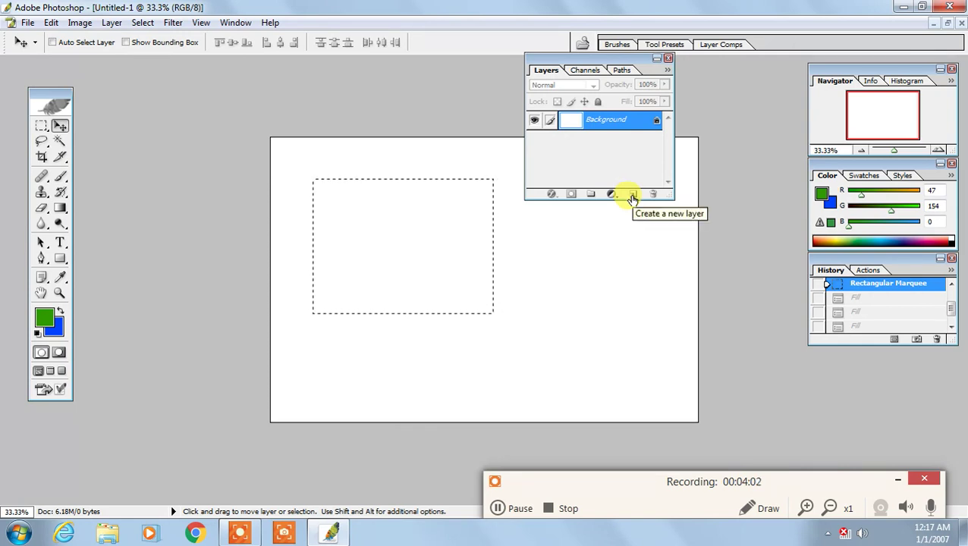
left_click(633, 196)
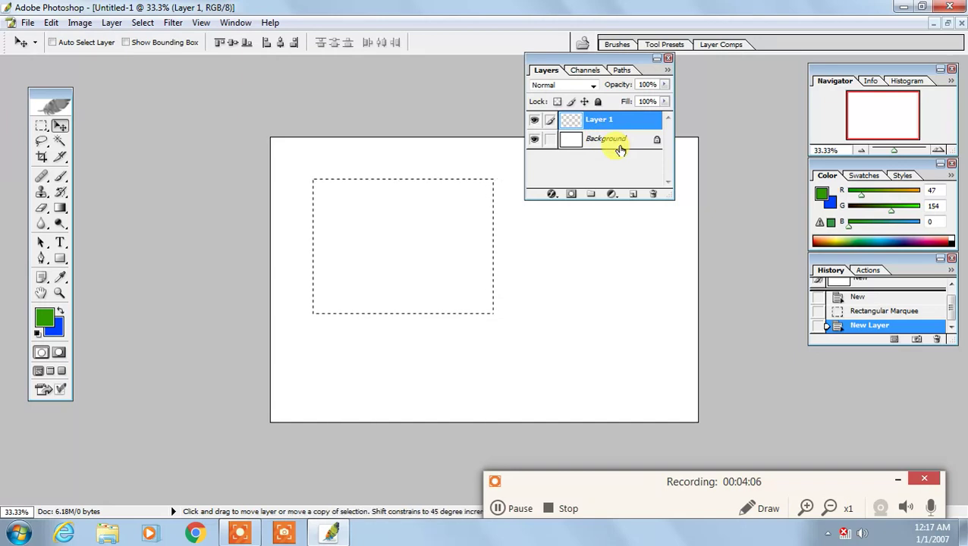
key("alt+BackSpace")
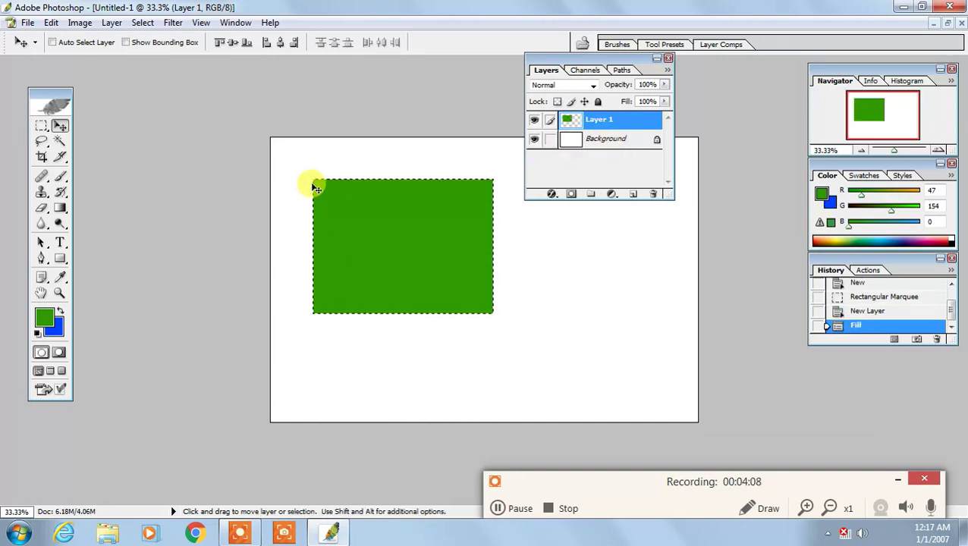
left_click(142, 23)
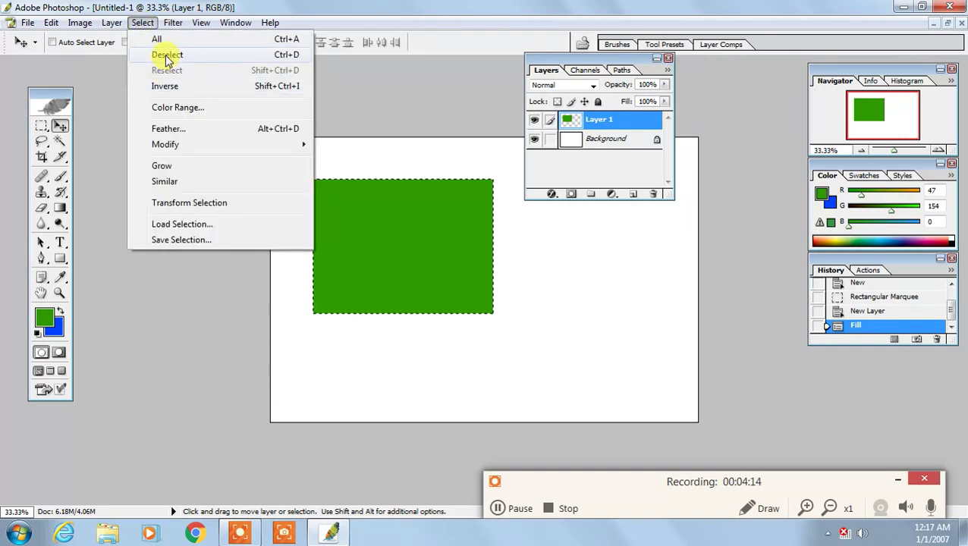
left_click(285, 55)
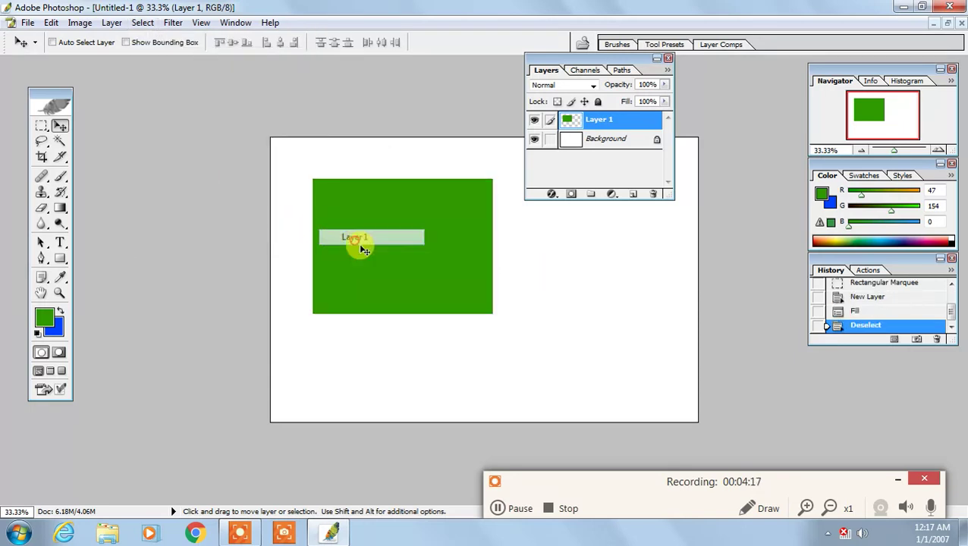
Move the green rectangle into the canvas's top-left corner
left_click_drag(368, 229, 345, 211)
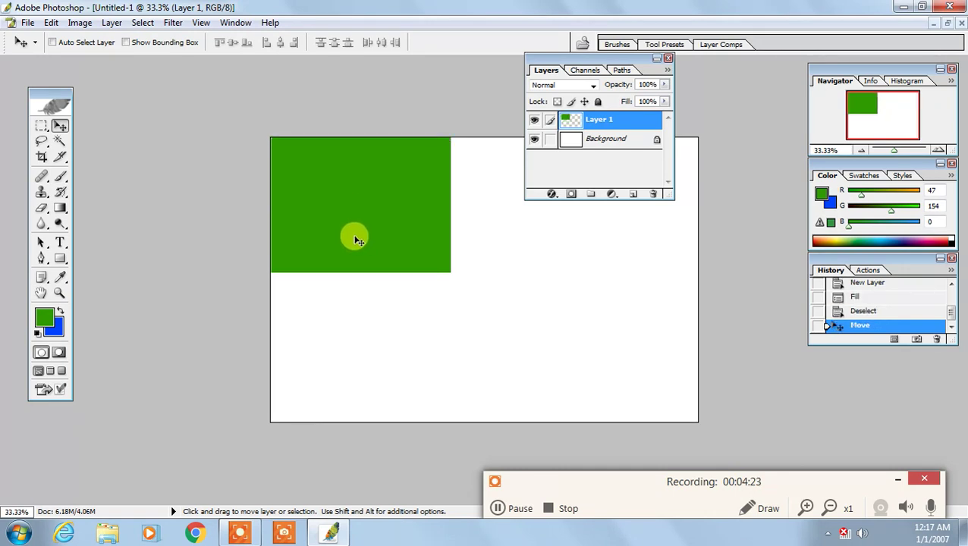
key("ctrl+j")
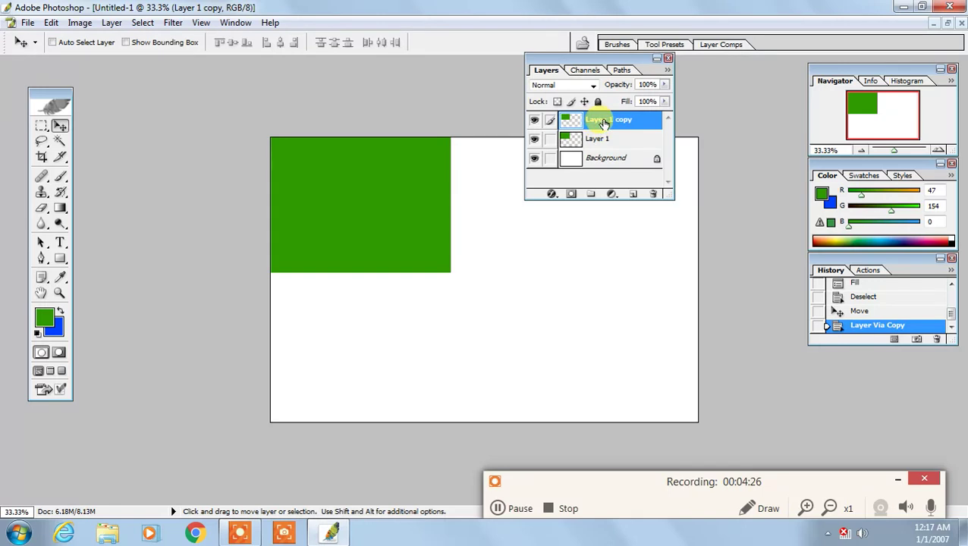
right_click(370, 191)
left_click(372, 195)
key("ctrl+z")
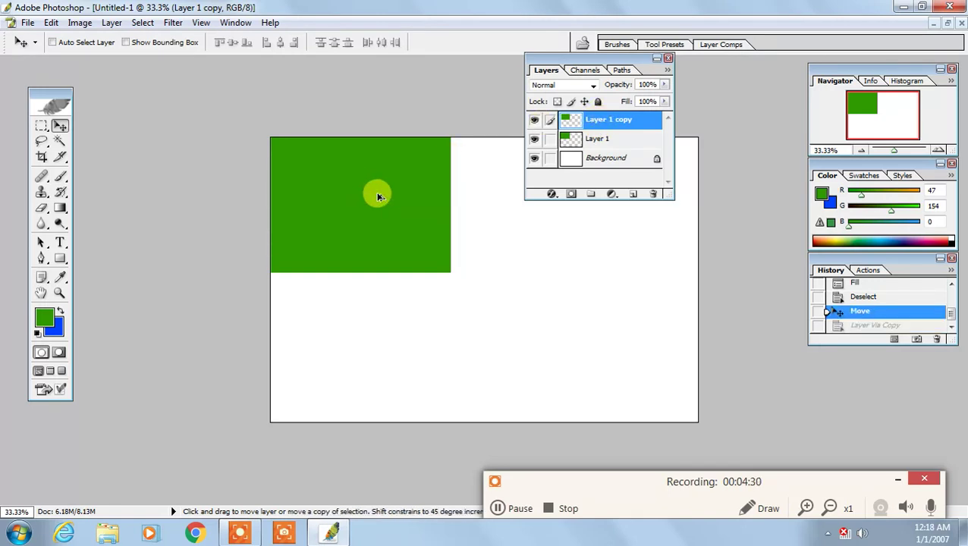
Alt-drag a copy of the green rectangle directly below the original
right_click(367, 210)
left_click(372, 207)
left_click_drag(370, 204, 373, 342)
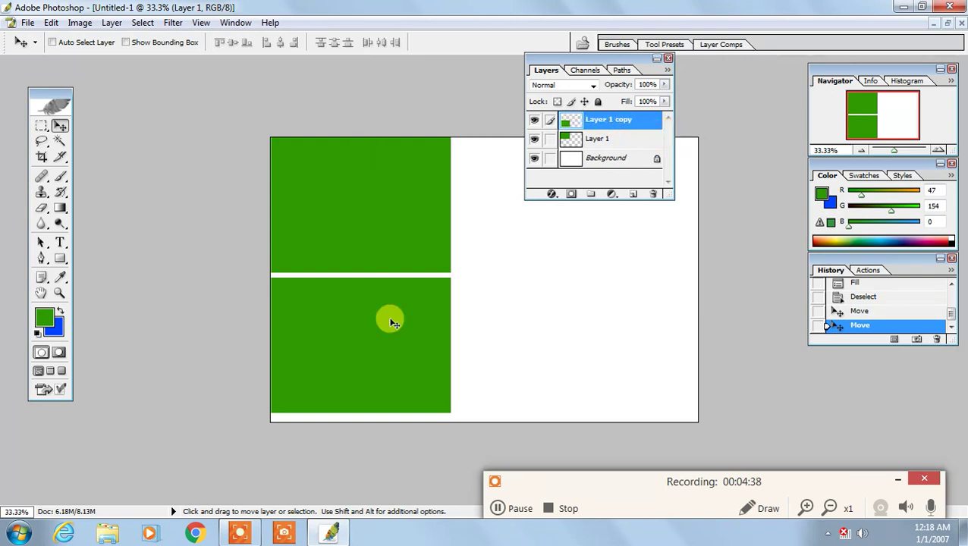
Fill the lower rectangle with the blue background colour and deselect
left_click(141, 23)
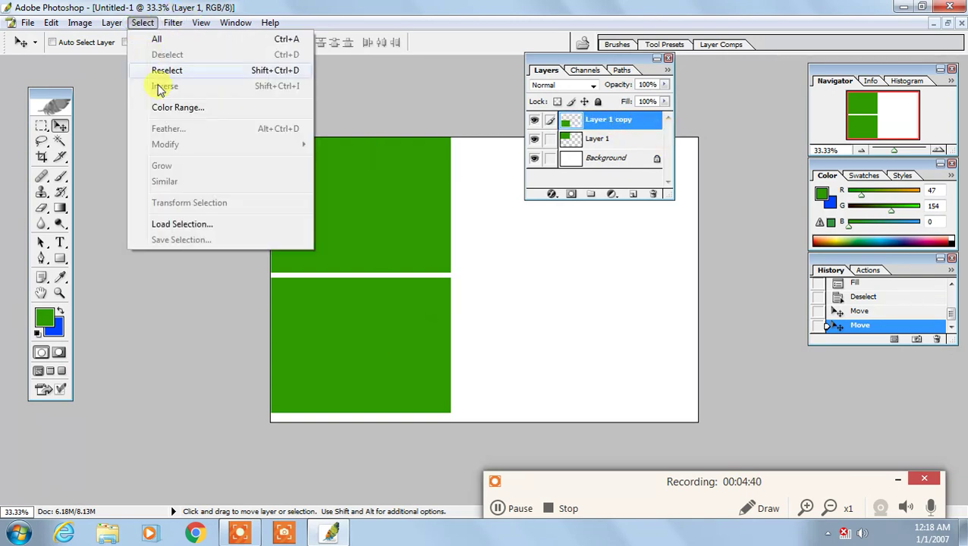
left_click(190, 75)
key("ctrl+z")
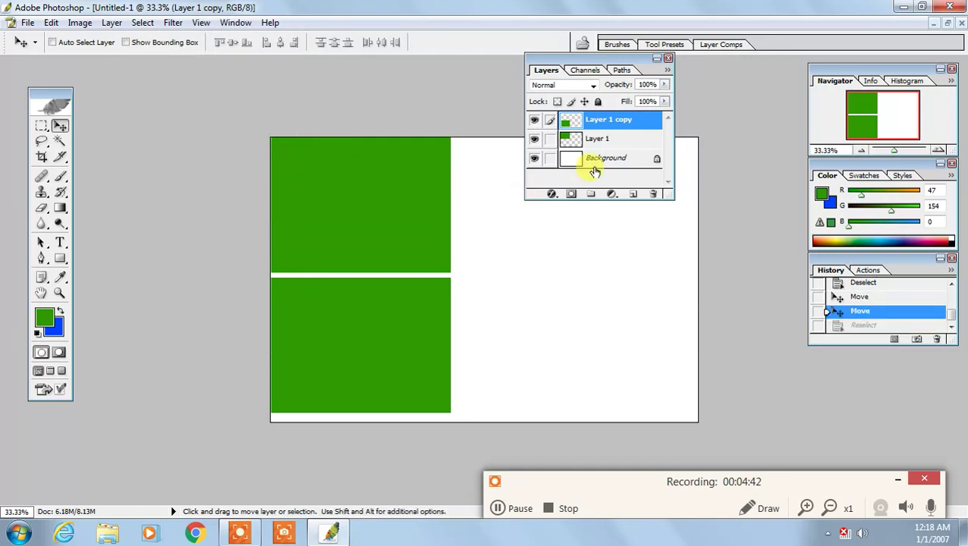
left_click(595, 123, "ctrl")
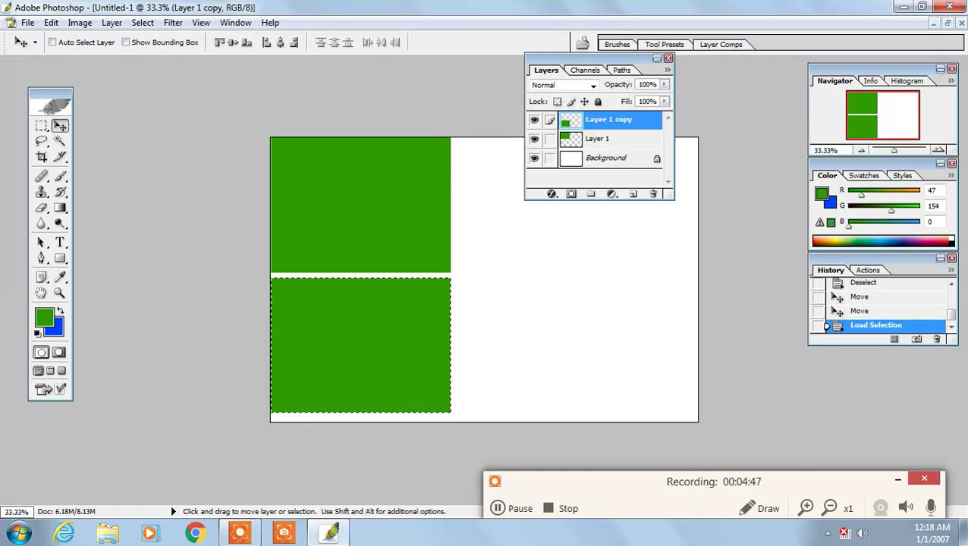
key("ctrl+BackSpace")
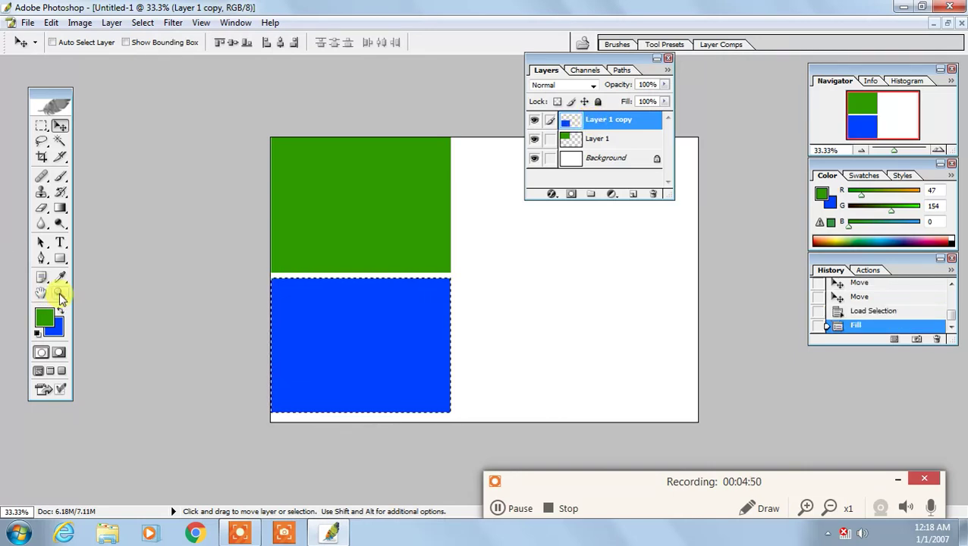
key("ctrl+d")
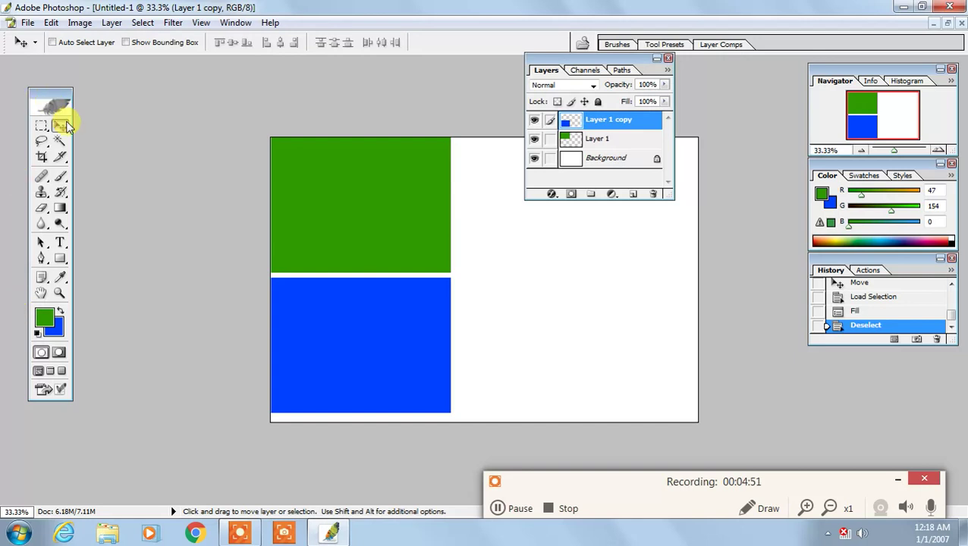
Alt-drag a copy of the blue rectangle up and right, overlapping both
right_click(387, 327)
left_click(410, 339)
left_click_drag(367, 344, 509, 268)
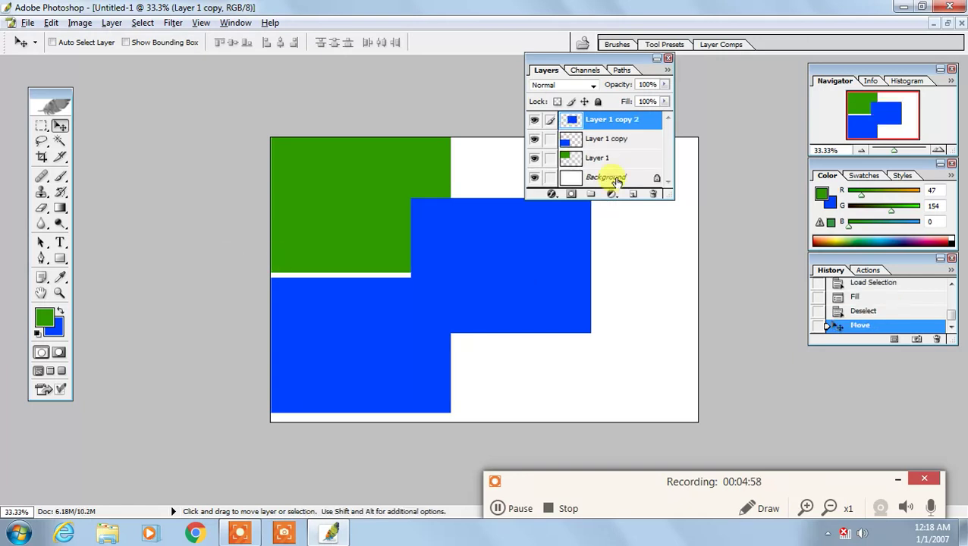
left_click(606, 121, "ctrl")
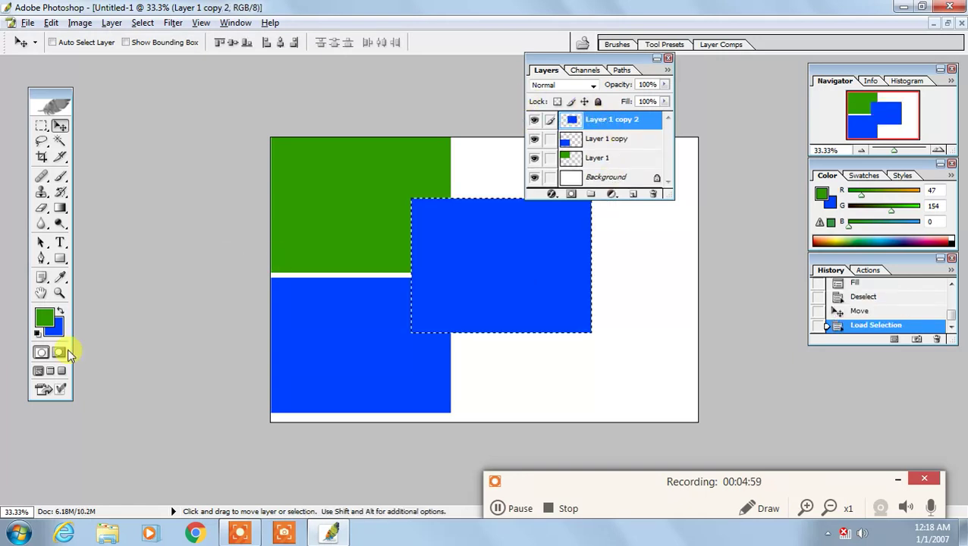
Fill the overlapping rectangle with magenta DE00FF and deselect
left_click(44, 317)
left_click_drag(255, 243, 261, 210)
left_click(226, 216)
left_click_drag(232, 199, 242, 175)
left_click(368, 168)
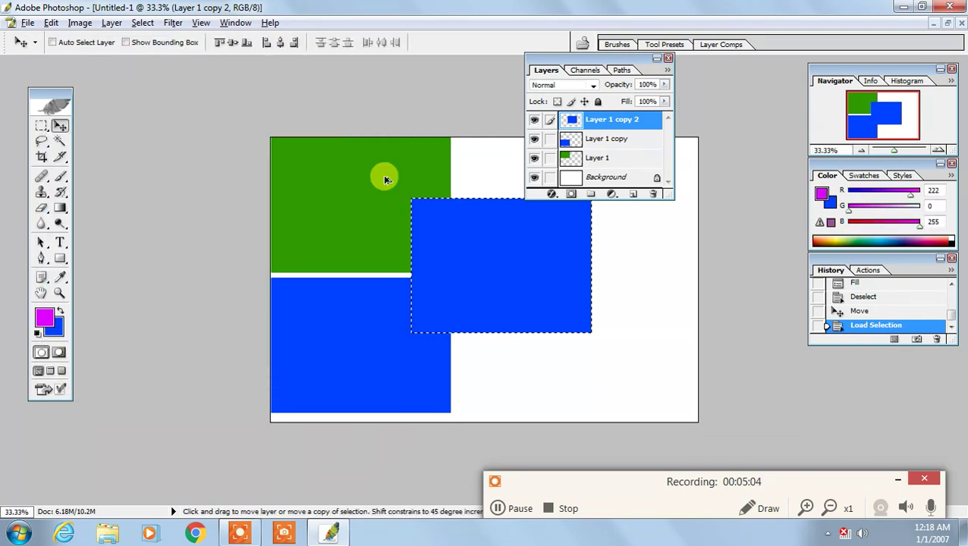
key("alt+BackSpace")
key("ctrl+d")
Shift the magenta rectangle left and scale it down slightly with Free Transform
right_click(492, 253)
left_click(529, 265)
left_click_drag(507, 270, 468, 268)
key("ctrl+t")
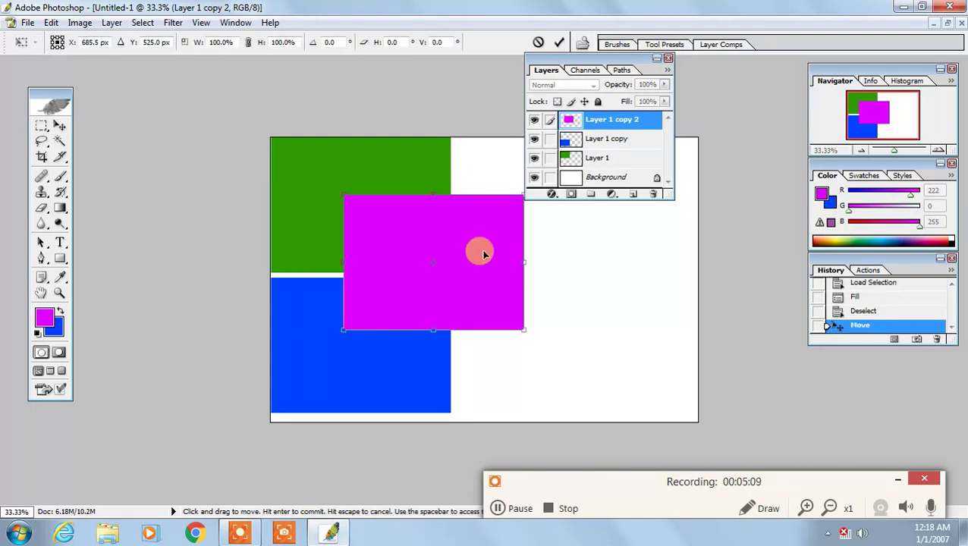
mouse_move(520, 328)
left_mouse_down()
mouse_move(458, 286)
mouse_move(513, 319)
mouse_move(500, 302)
mouse_move(492, 303)
mouse_move(526, 334)
mouse_move(511, 337)
mouse_move(525, 352)
mouse_move(489, 305)
mouse_move(512, 320)
left_mouse_up()
key("Return")
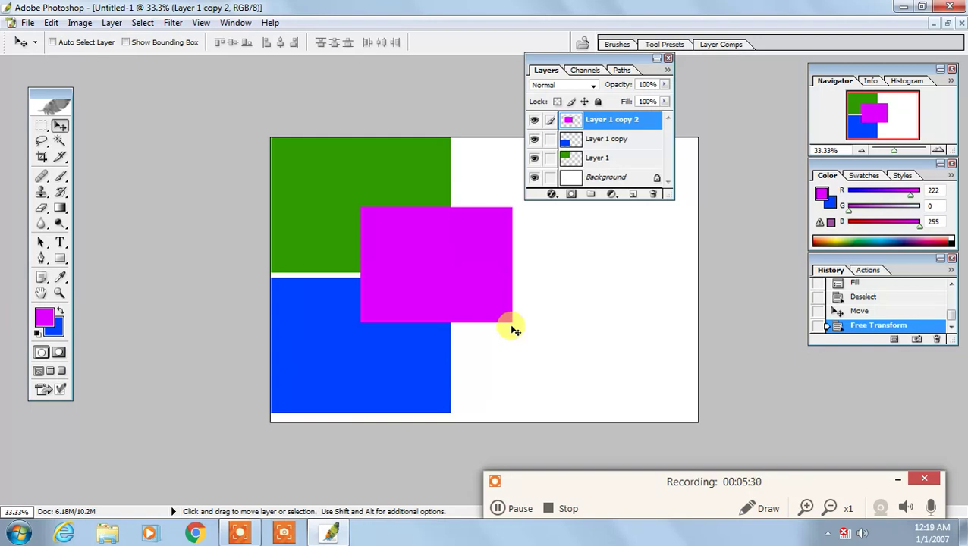
Select the magenta rectangle's layer and move the rectangle further left
right_click(479, 307)
left_click(494, 307)
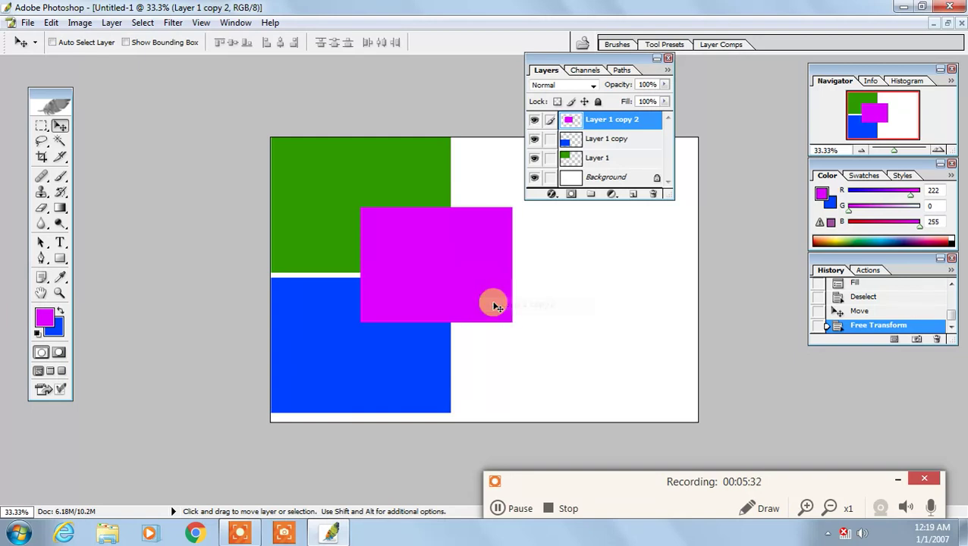
right_click(453, 263)
right_click(460, 272)
left_click(485, 271)
left_click_drag(459, 285, 543, 398)
Add a magenta copy at the lower right scaled to about 77%, with its pixels selected
right_click(427, 277)
left_click(550, 291)
key("ctrl+t")
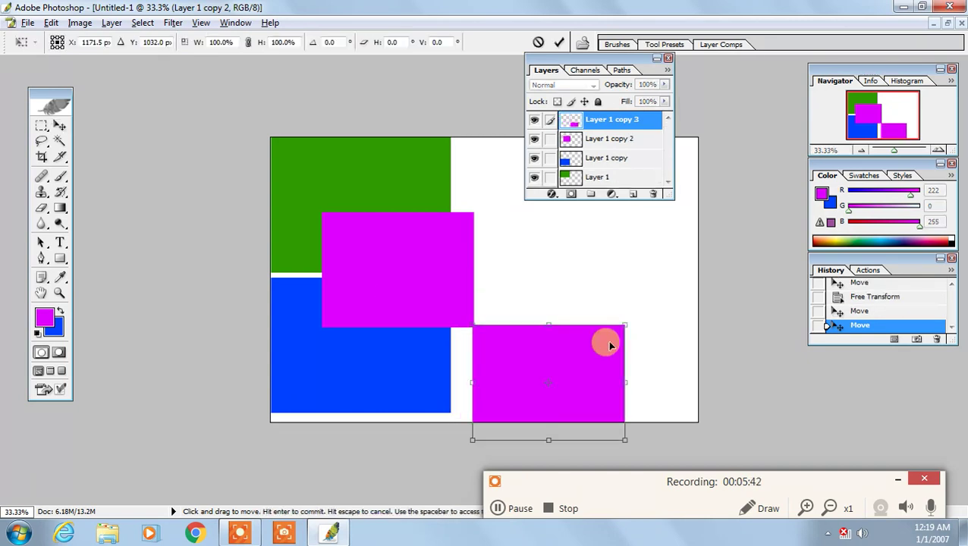
left_click_drag(620, 329, 567, 364)
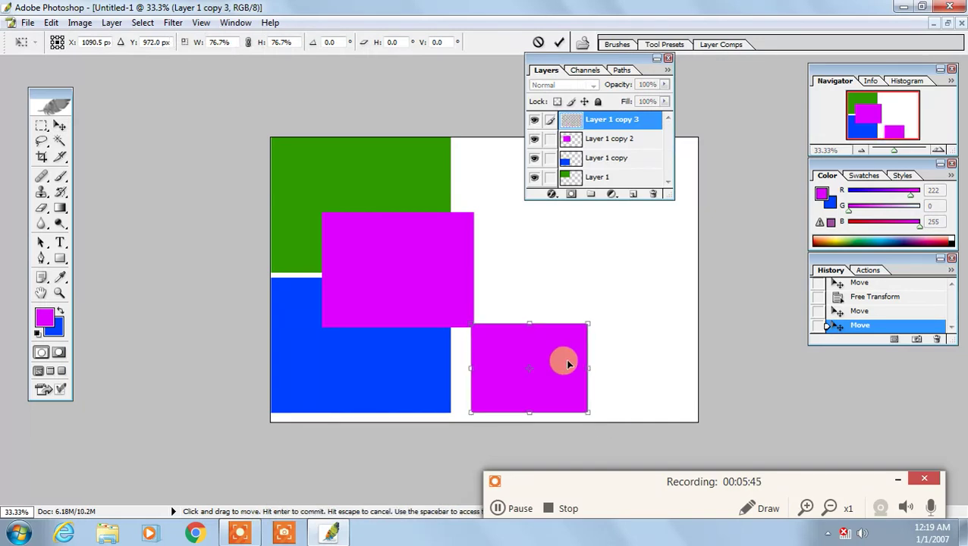
key("Return")
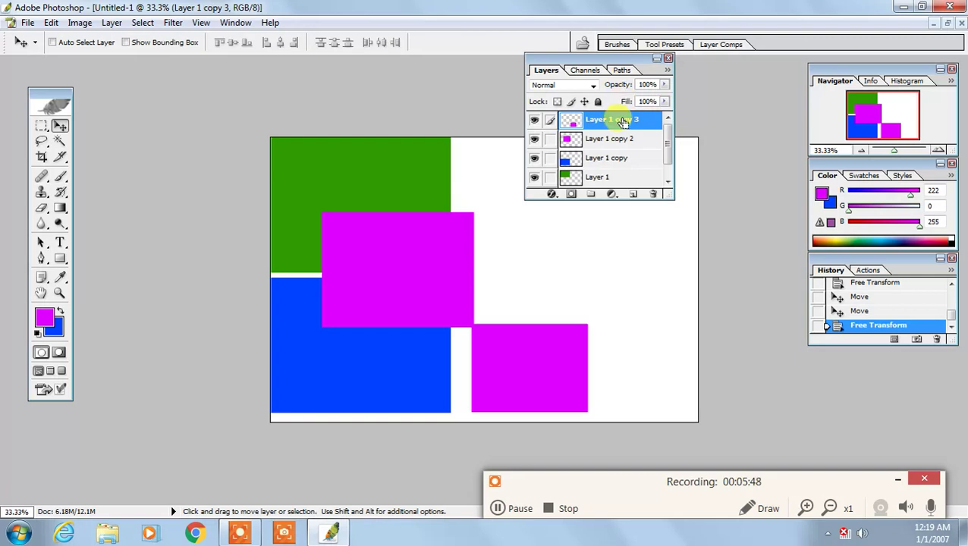
left_click(622, 122, "ctrl")
left_click(44, 317)
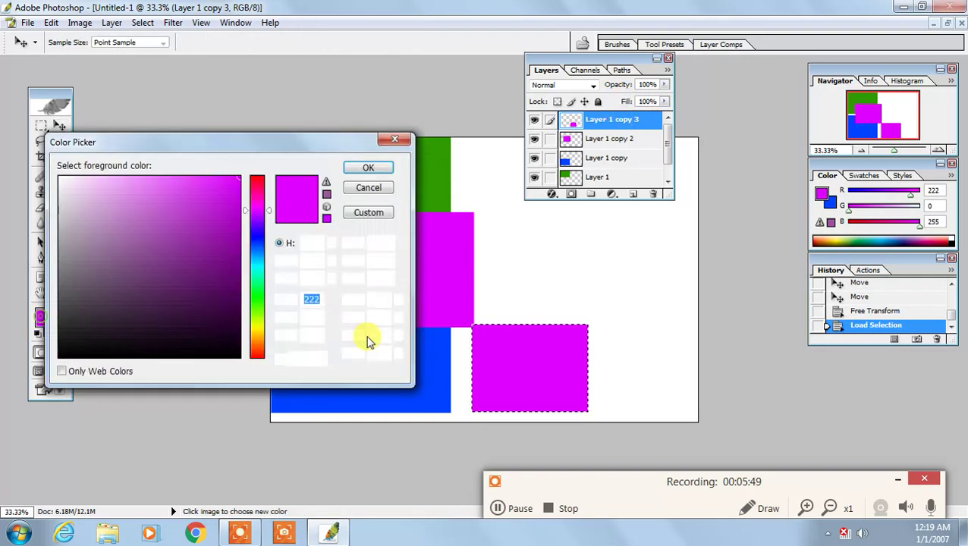
Fill the small lower-right rectangle with cyan and deselect
left_click(255, 263)
left_click(368, 167)
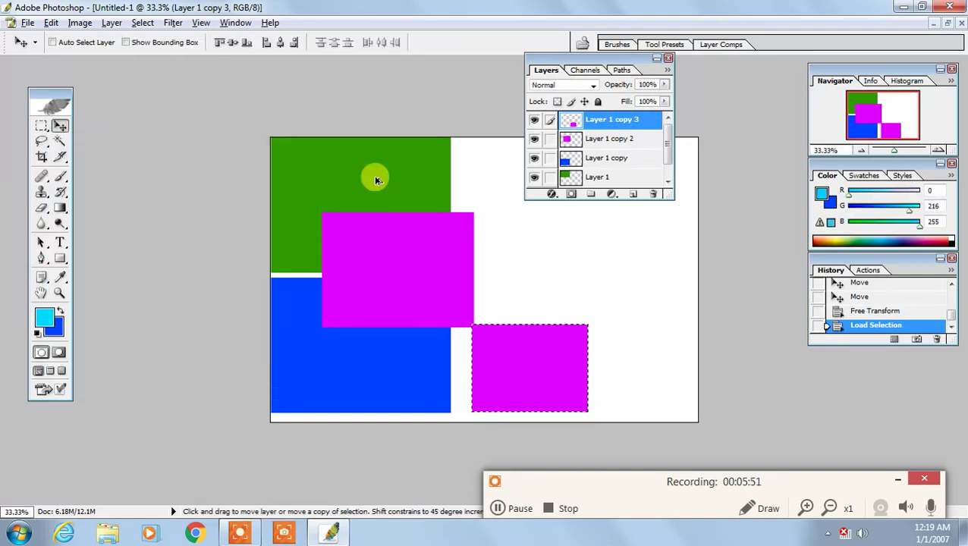
key("alt+BackSpace")
key("ctrl+d")
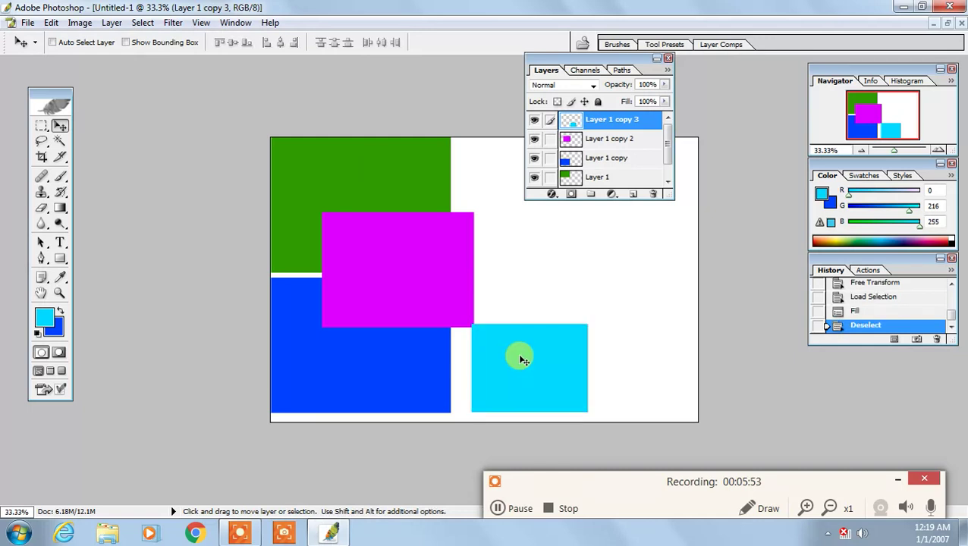
Copy the rectangle to the top edge and fill the copy with yellow FFDE00
left_click_drag(518, 385, 522, 191)
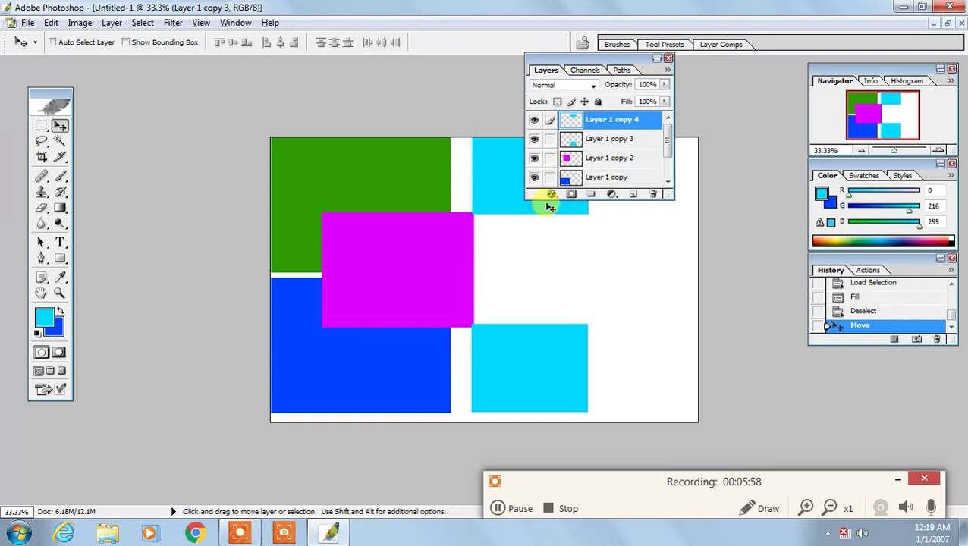
left_click(597, 121, "ctrl")
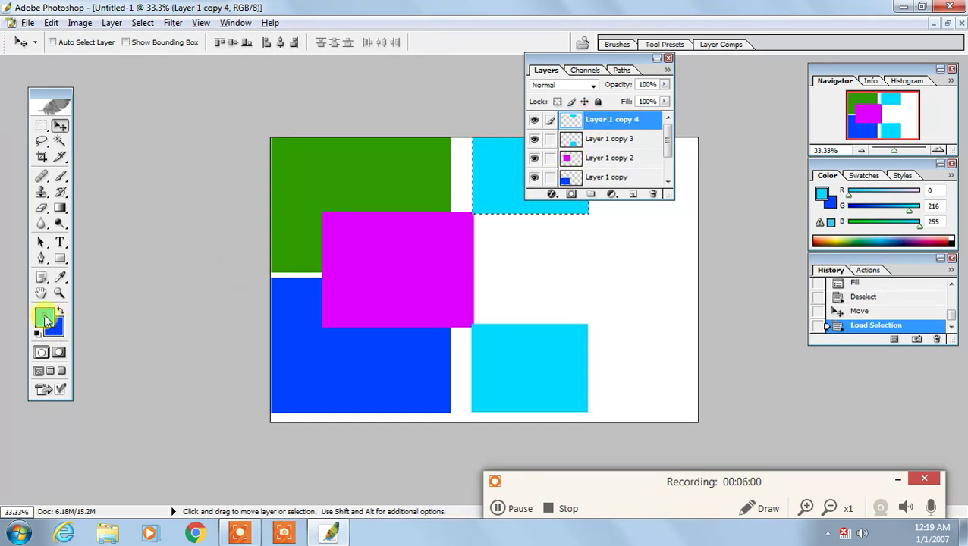
left_click(44, 317)
left_click_drag(263, 310, 260, 329)
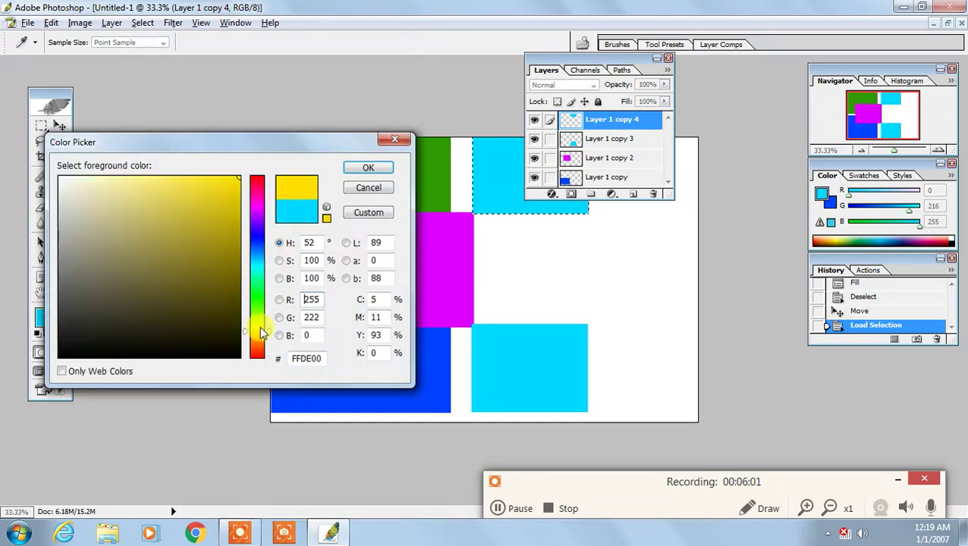
left_click(369, 169)
key("alt+BackSpace")
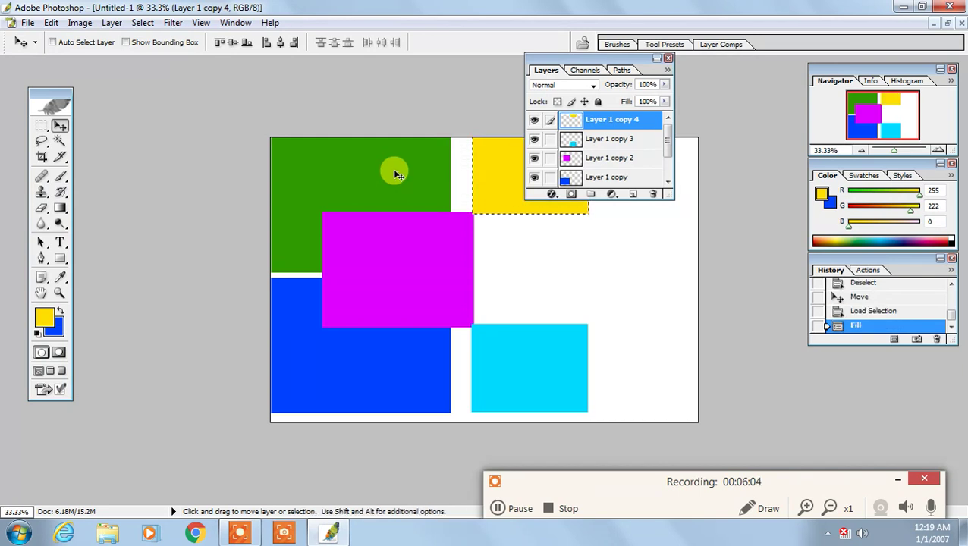
key("ctrl+d")
Draw a yellow-filled circle over the canvas centre on a new Layer 2, then switch to the Move tool
left_click(42, 126)
left_click(83, 138)
left_click_drag(399, 206, 553, 349)
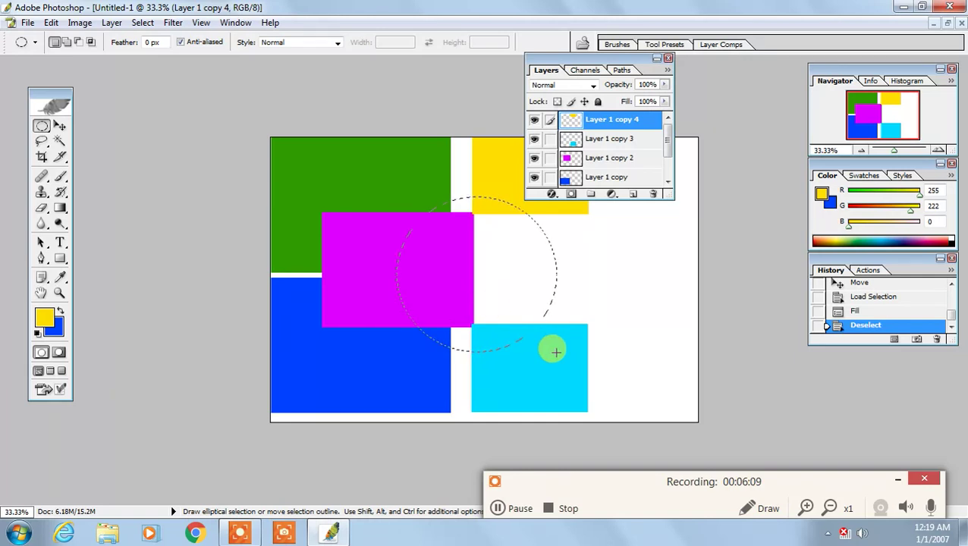
left_click(632, 195)
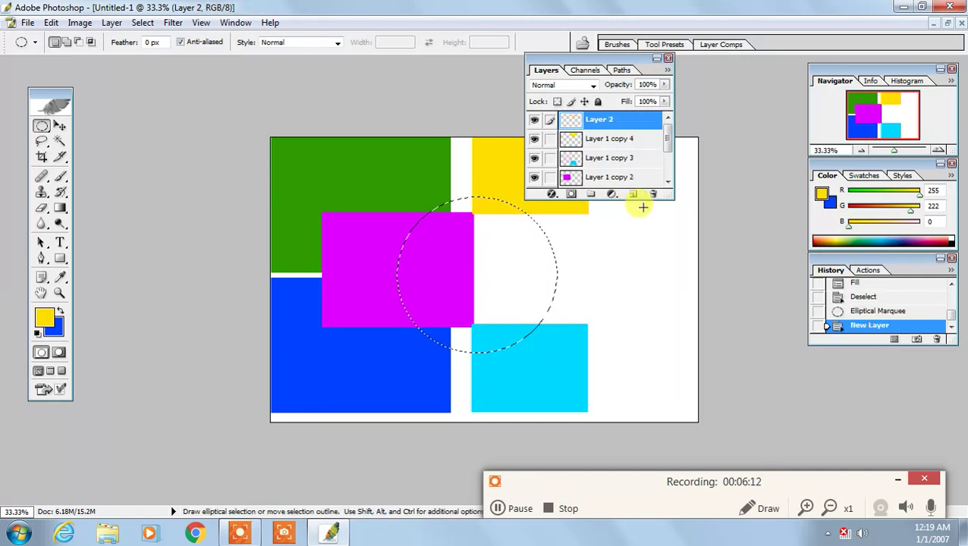
key("alt+BackSpace")
left_click(510, 255)
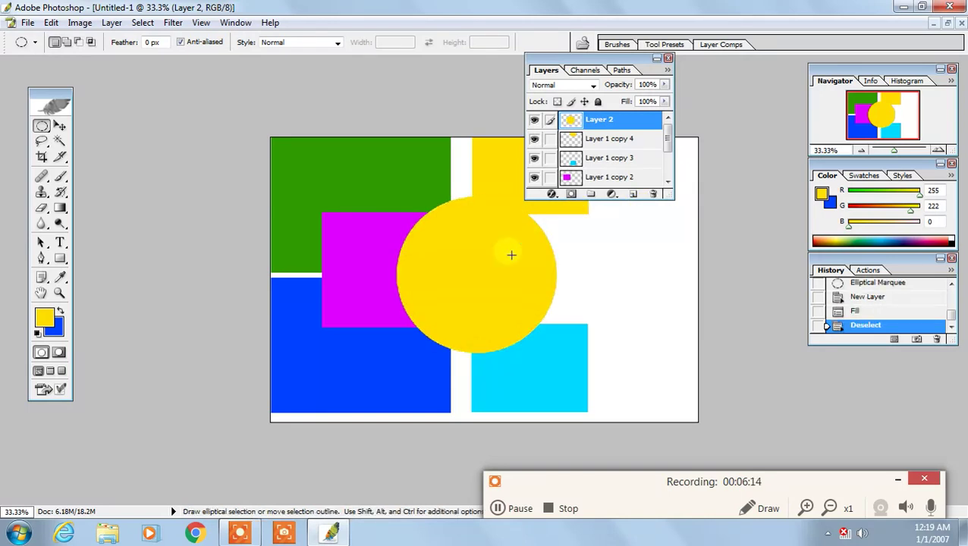
right_click(486, 262)
left_click(60, 128)
left_click_drag(504, 280, 508, 284)
Duplicate the yellow circle, shrink the copy to 86.5% and fill it with blue
key("ctrl+j")
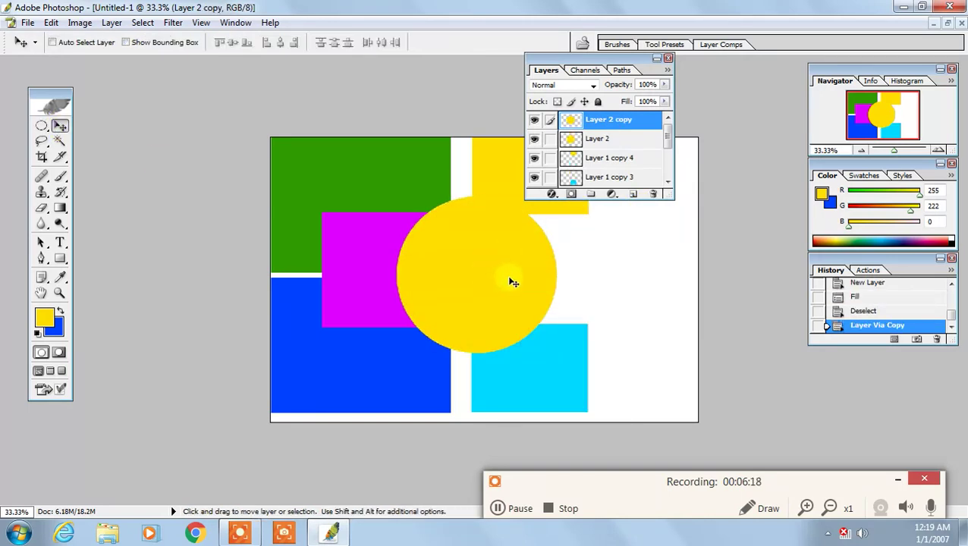
key("ctrl+t")
left_click_drag(397, 197, 406, 205)
key("Return")
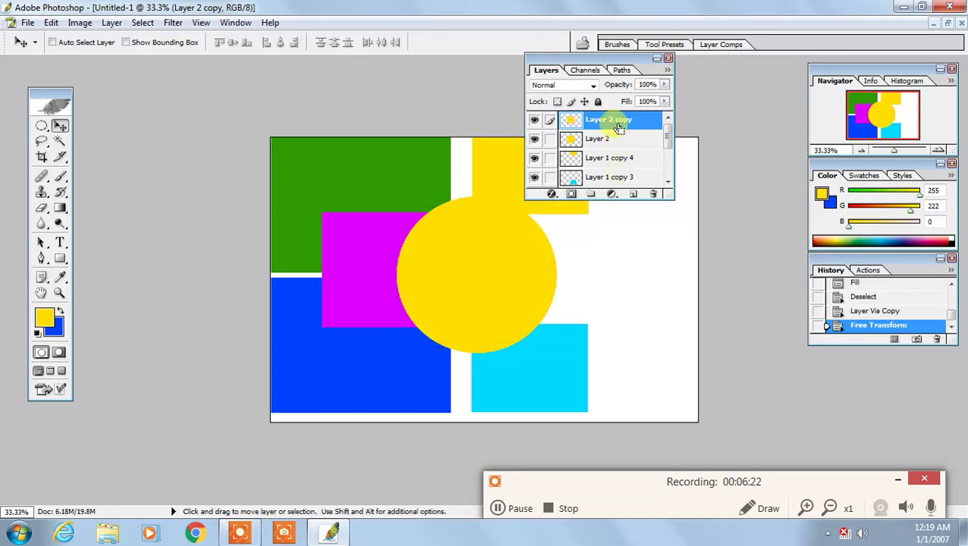
left_click(608, 119, "ctrl")
key("alt+BackSpace")
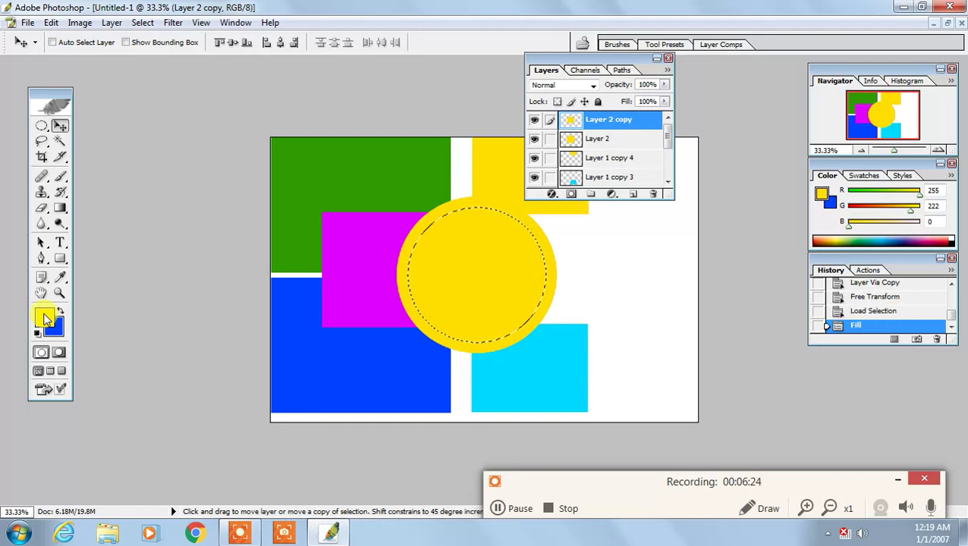
key("ctrl+BackSpace")
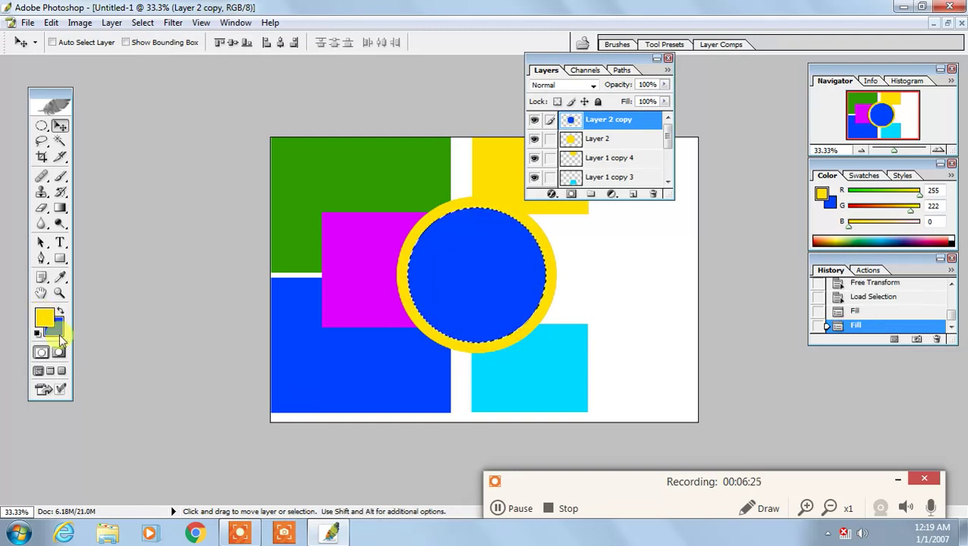
key("ctrl+d")
Duplicate the blue circle, shrink the copy to about 81% and fill it green
key("ctrl+j")
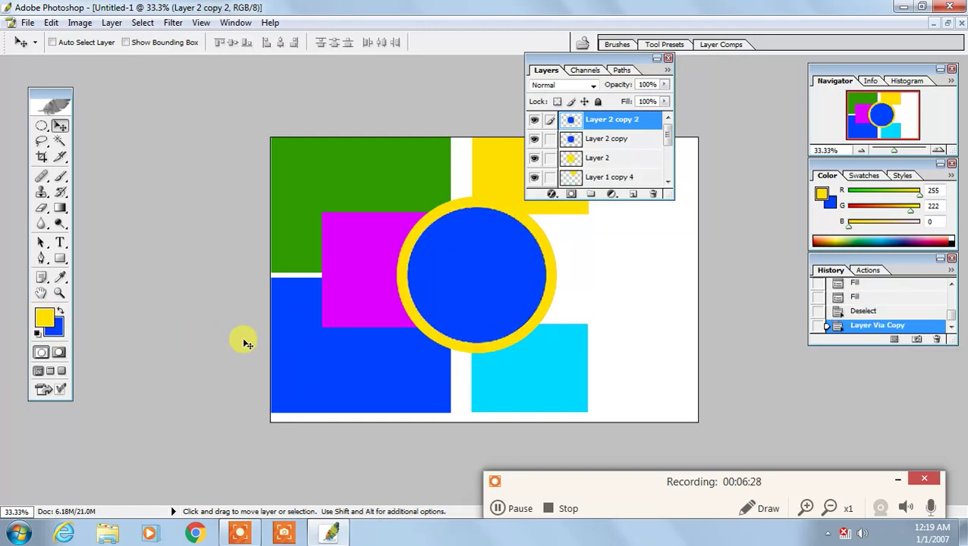
key("ctrl+t")
left_click_drag(400, 198, 421, 220)
key("Return")
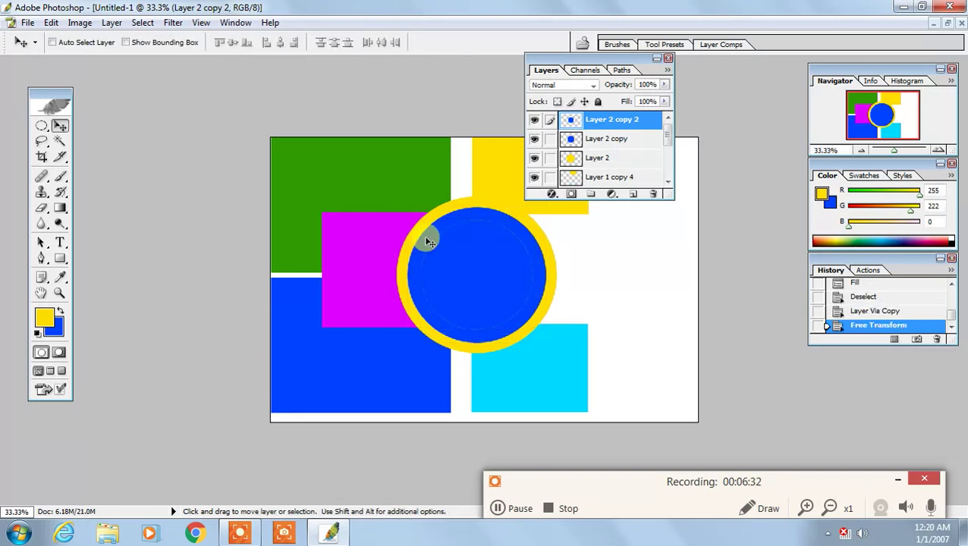
left_click(612, 122, "ctrl")
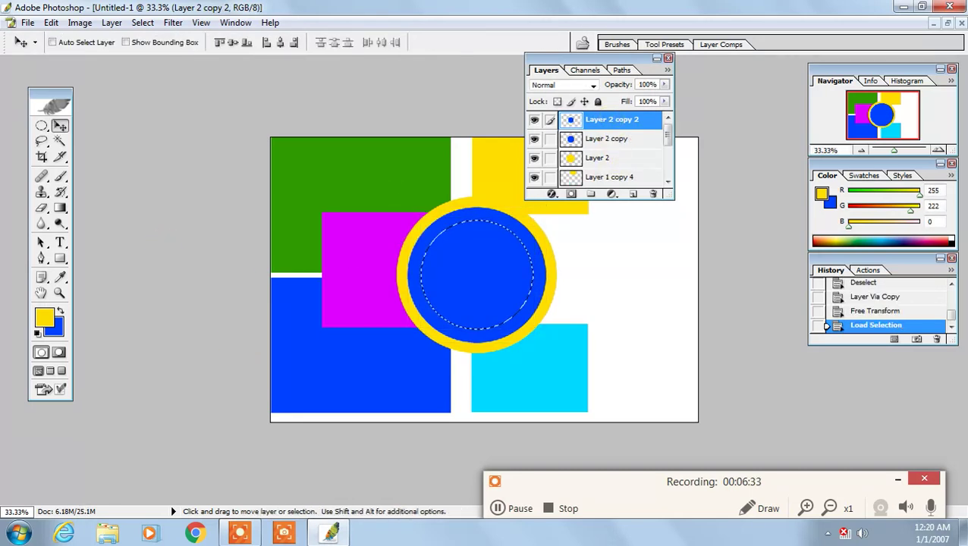
left_click(44, 317)
left_click(258, 297)
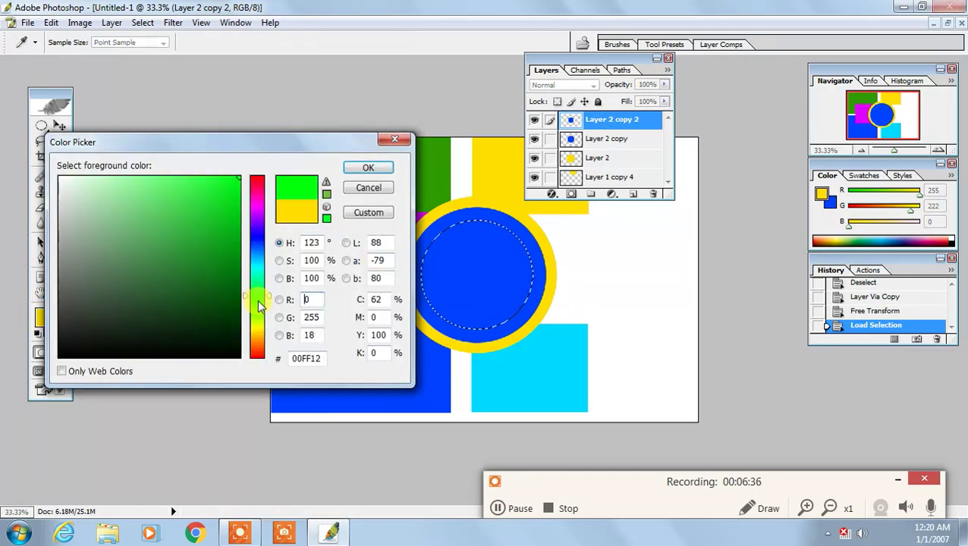
left_click(368, 166)
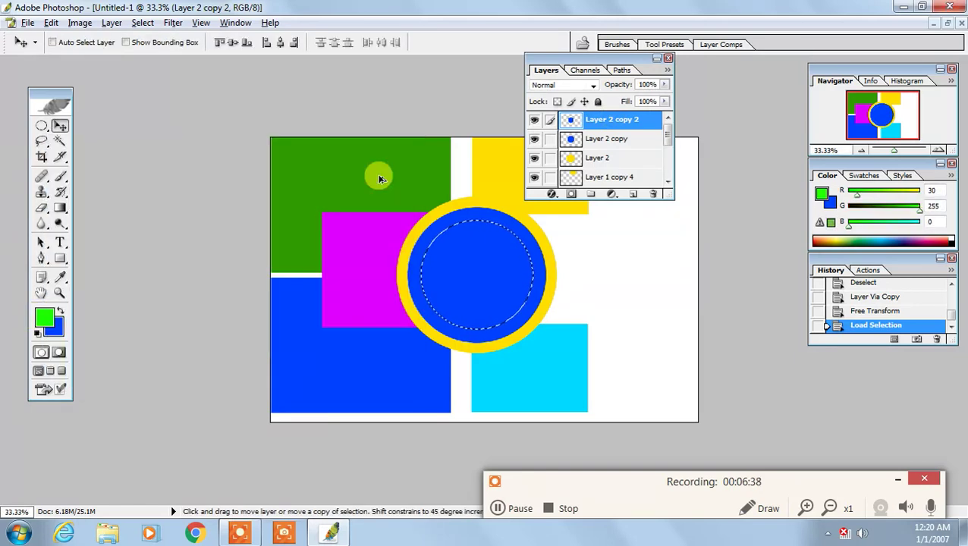
key("alt+BackSpace")
Make Layer 2 copy 2 the active layer
right_click(486, 276)
left_click(490, 282)
key("ctrl+t")
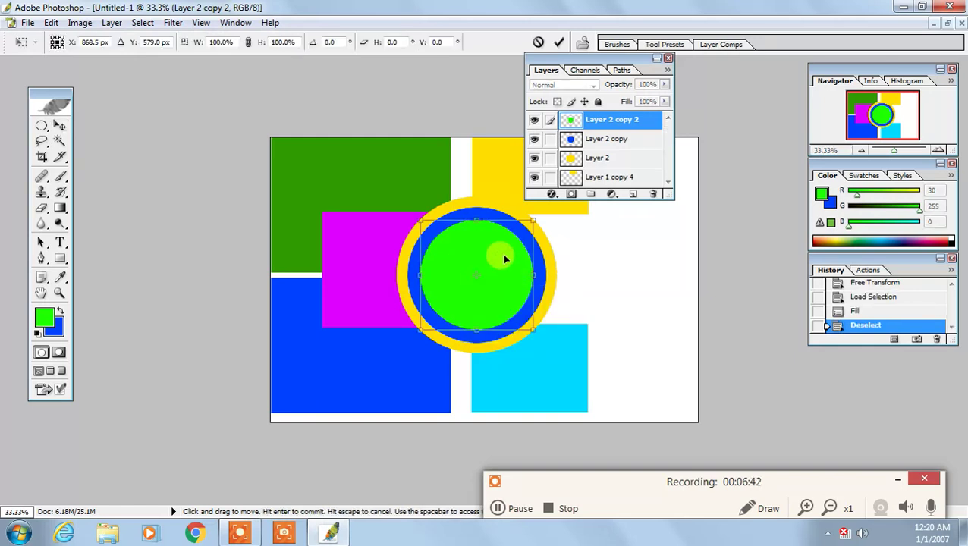
key("Return")
Duplicate the green circle, shrink the copy to about 81% and fill it magenta
key("ctrl+j")
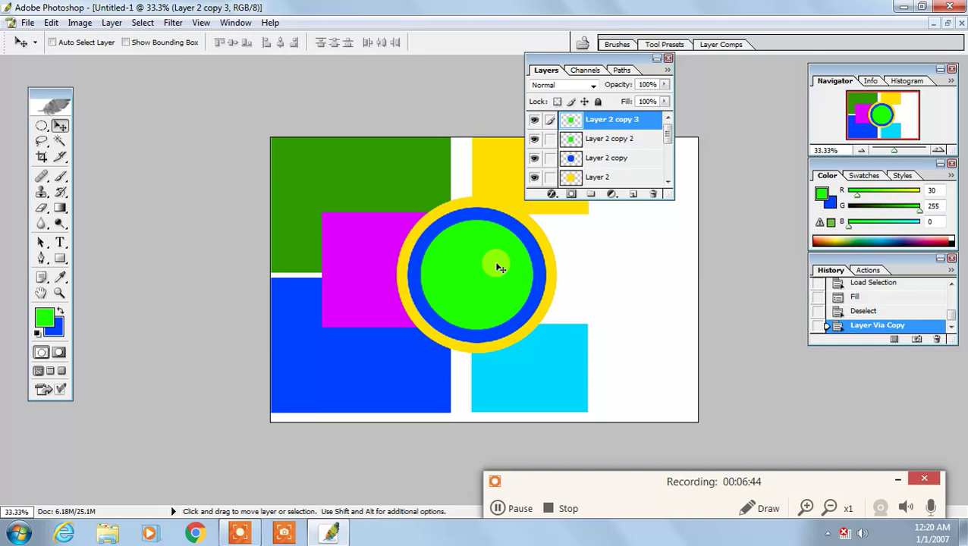
key("ctrl+t")
left_click_drag(520, 215, 520, 245)
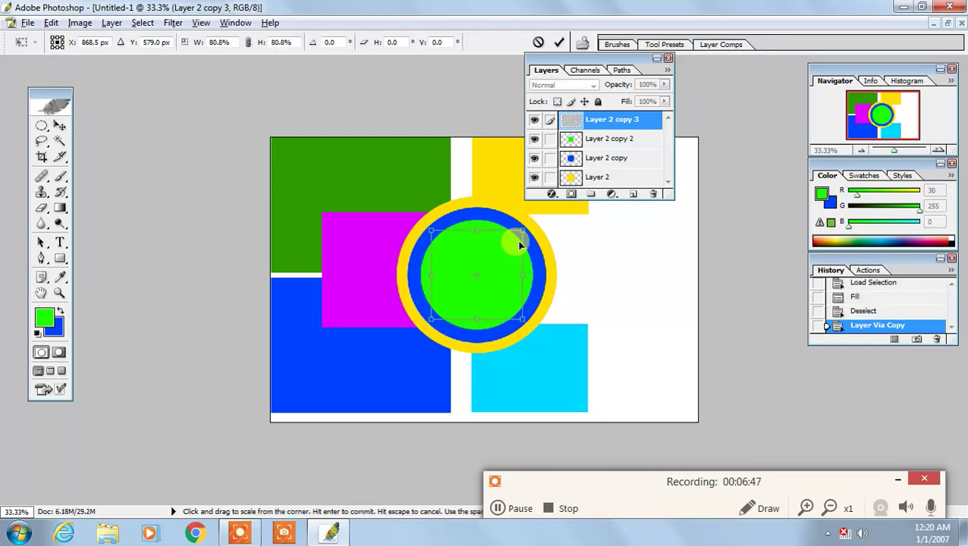
key("Return")
left_click(597, 122, "ctrl")
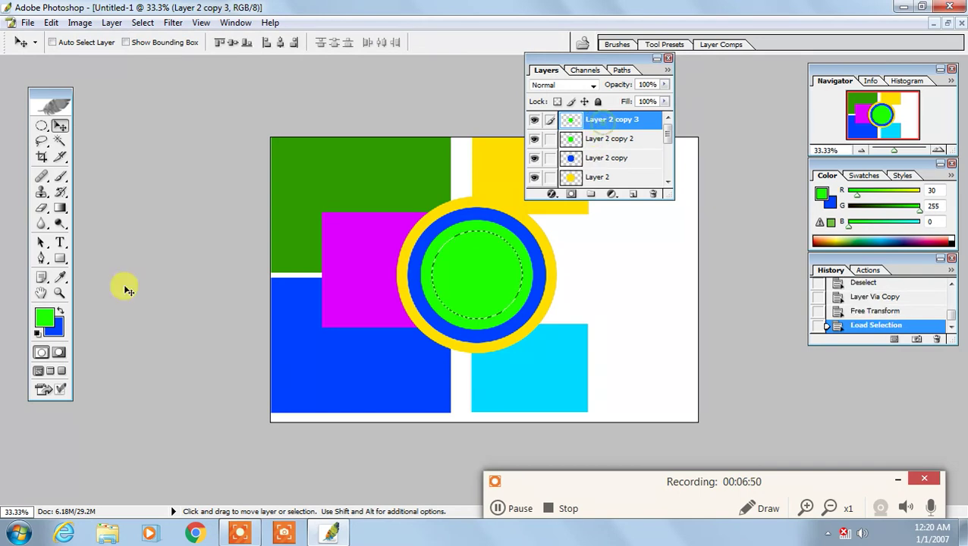
left_click(41, 322)
left_click_drag(260, 245, 260, 208)
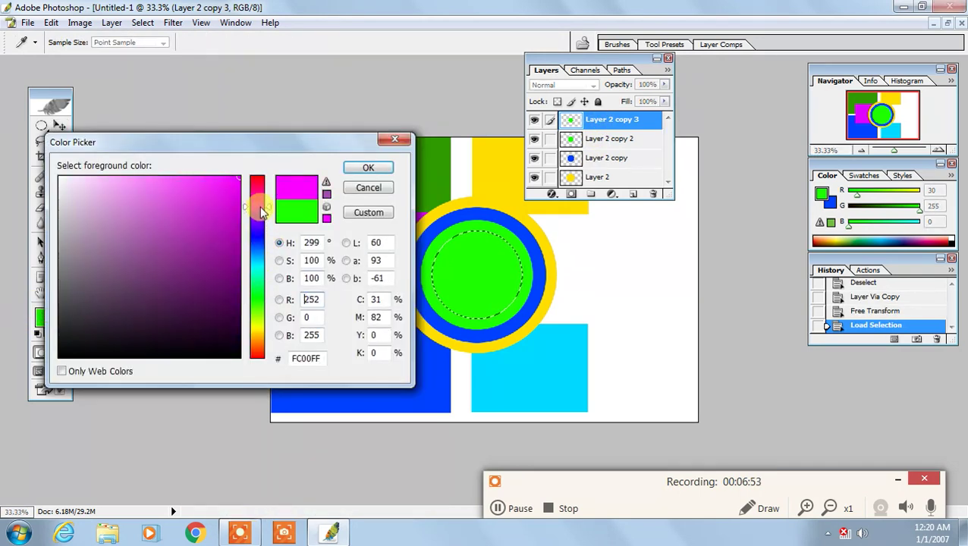
left_click(365, 167)
key("alt+BackSpace")
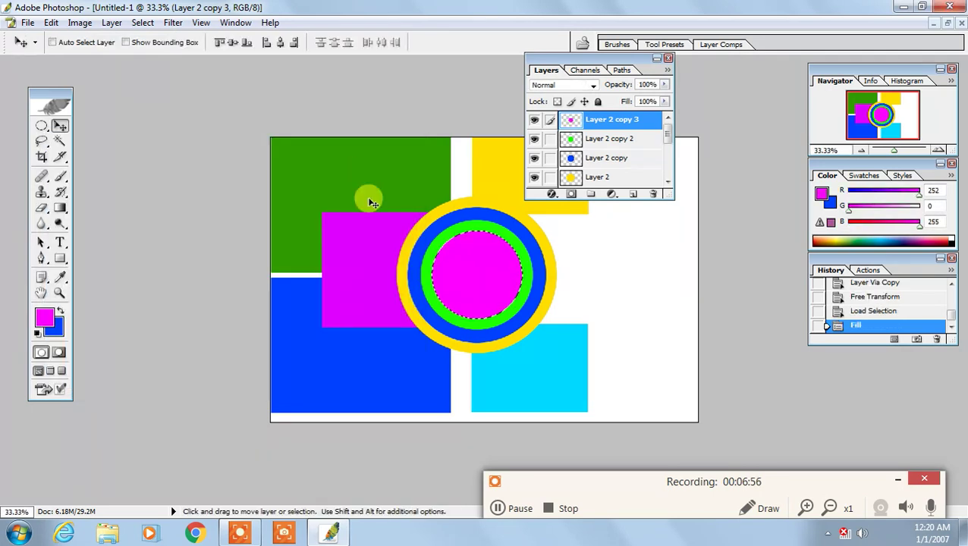
key("ctrl+d")
Make Layer 2 copy 3 the active layer
right_click(455, 278)
left_click(473, 291)
key("ctrl+t")
key("Escape")
Duplicate the magenta circle, shrink the copy to about 84% and fill it orange
key("ctrl+j")
key("ctrl+t")
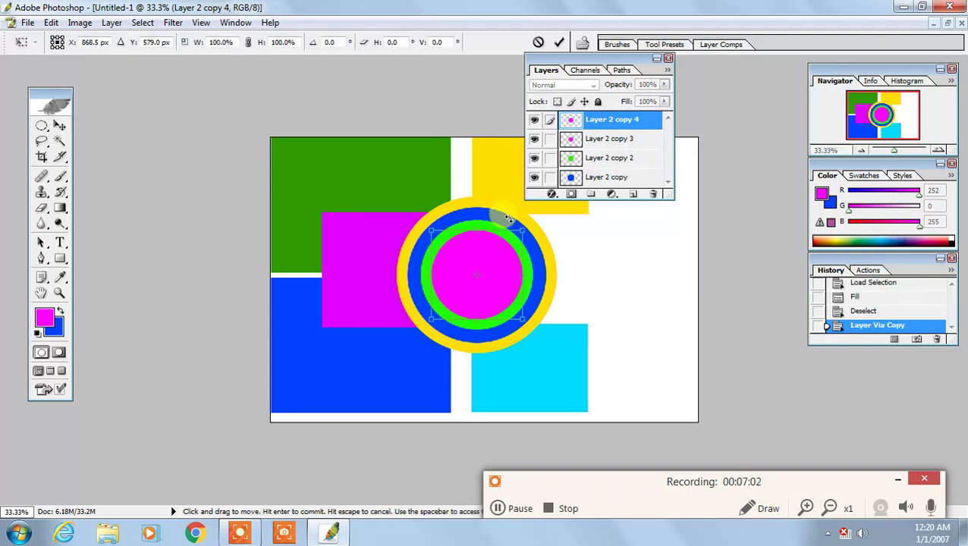
left_click_drag(519, 228, 516, 237)
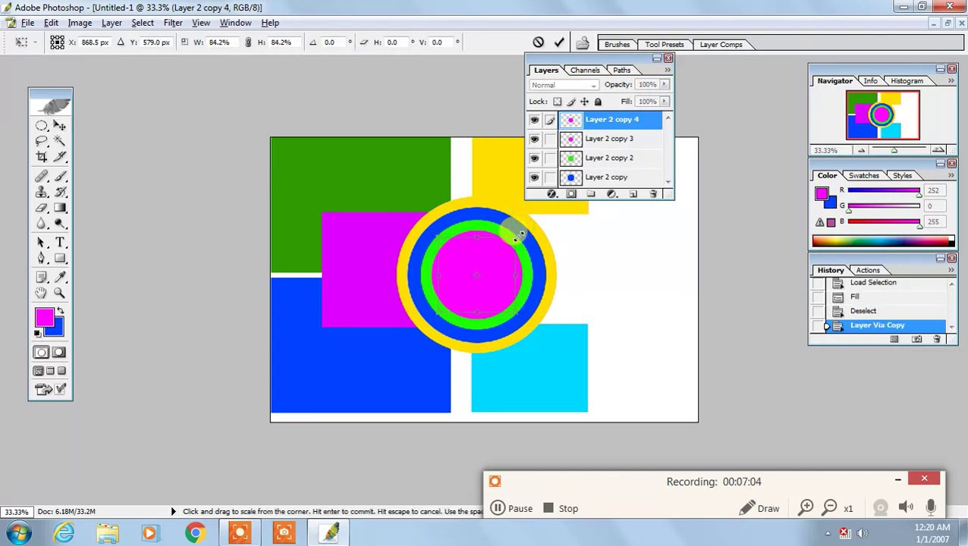
key("Return")
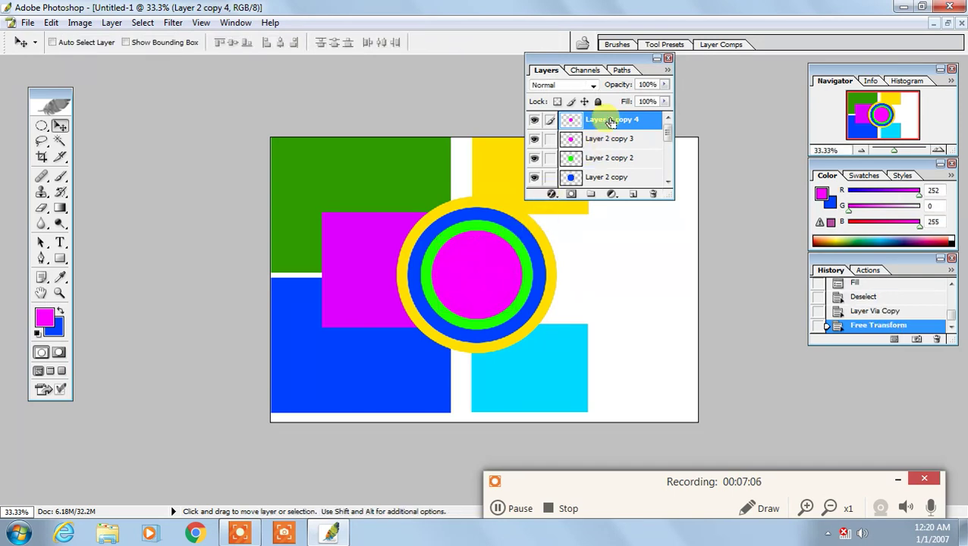
left_click(570, 119, "ctrl")
left_click(44, 317)
left_click_drag(258, 296, 256, 345)
left_click(368, 168)
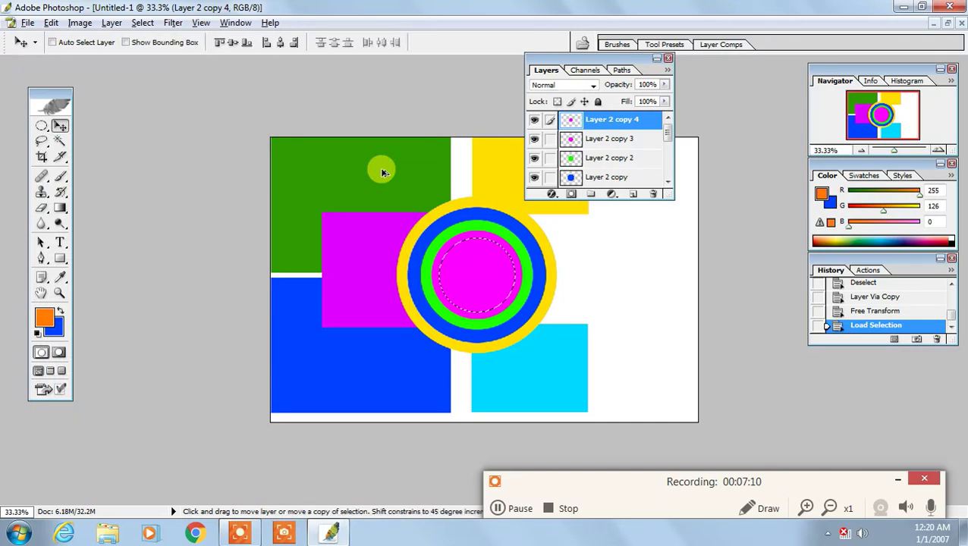
key("alt+BackSpace")
key("ctrl+d")
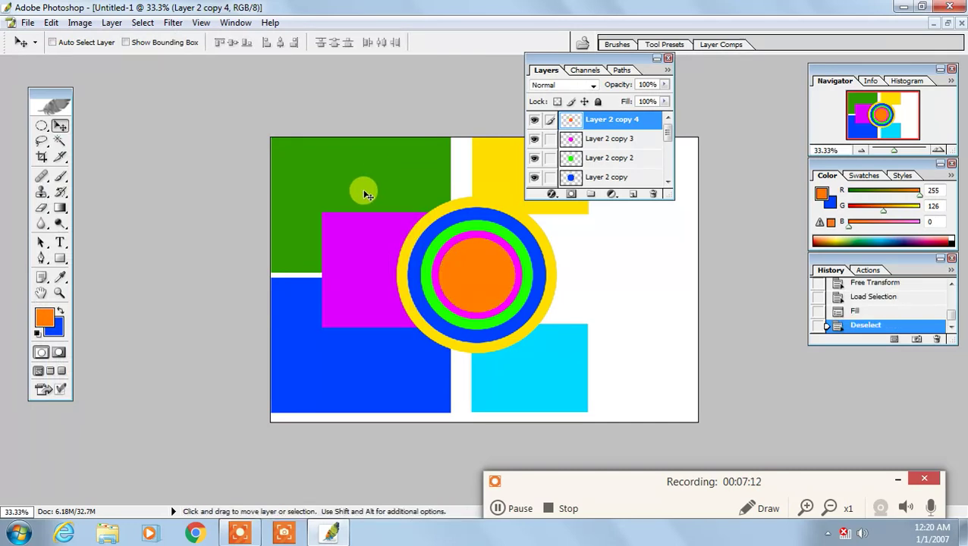
Duplicate the orange circle on Layer 2 copy 4 and shrink the copy to about 87%
right_click(495, 278)
left_click(507, 285)
key("ctrl+j")
key("ctrl+t")
left_click_drag(513, 237, 507, 246)
key("Return")
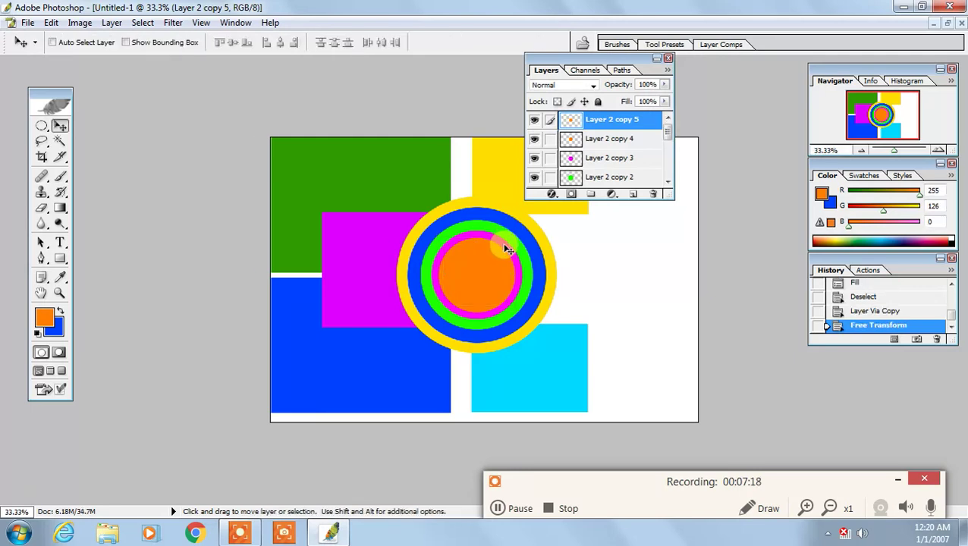
Fill the new centre circle with cyan and deselect
left_click(577, 120, "ctrl")
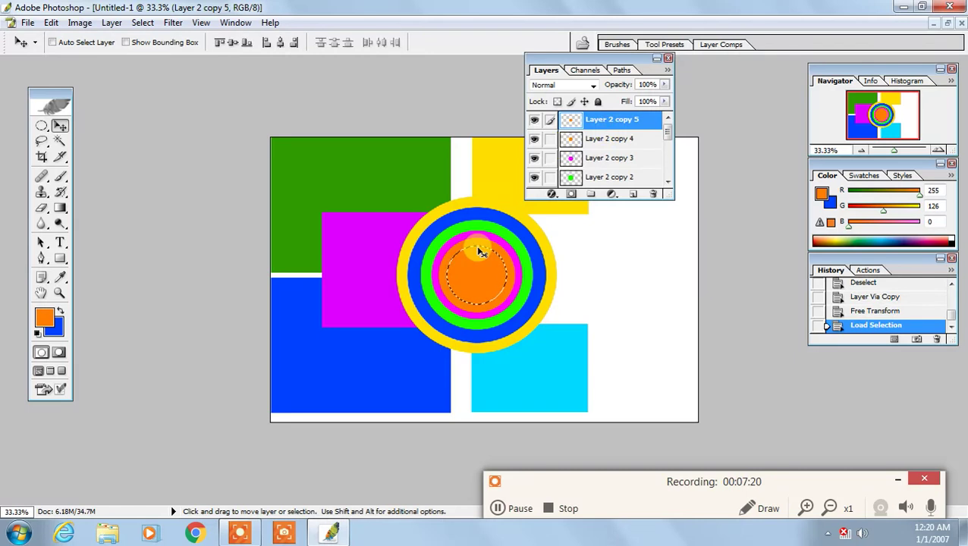
left_click(44, 316)
left_click_drag(256, 240, 256, 273)
left_click(366, 166)
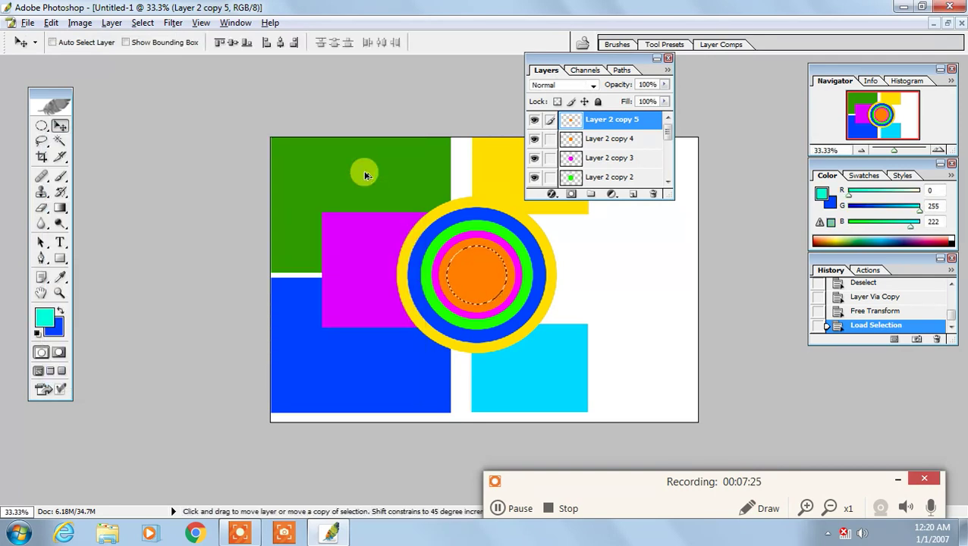
key("alt+BackSpace")
key("ctrl+d")
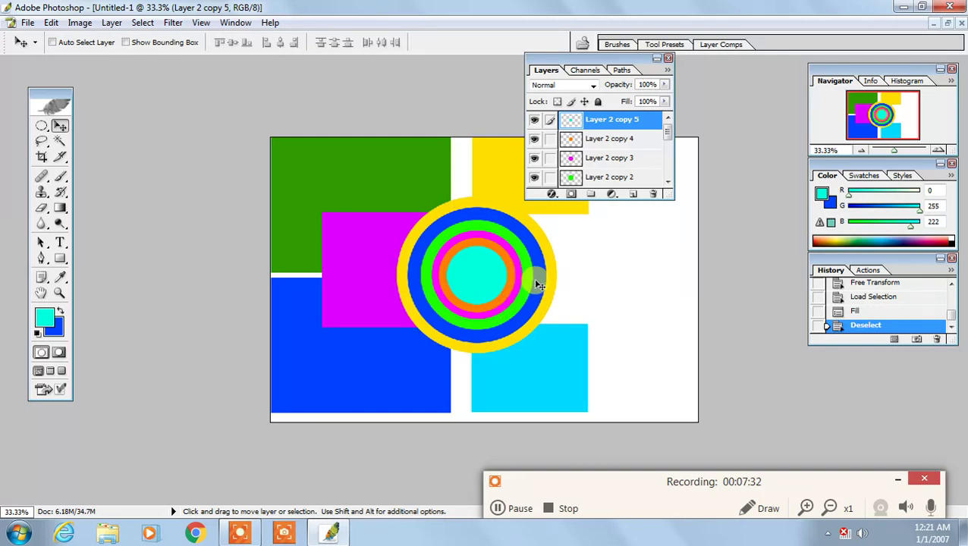
left_click_drag(576, 478, 413, 476)
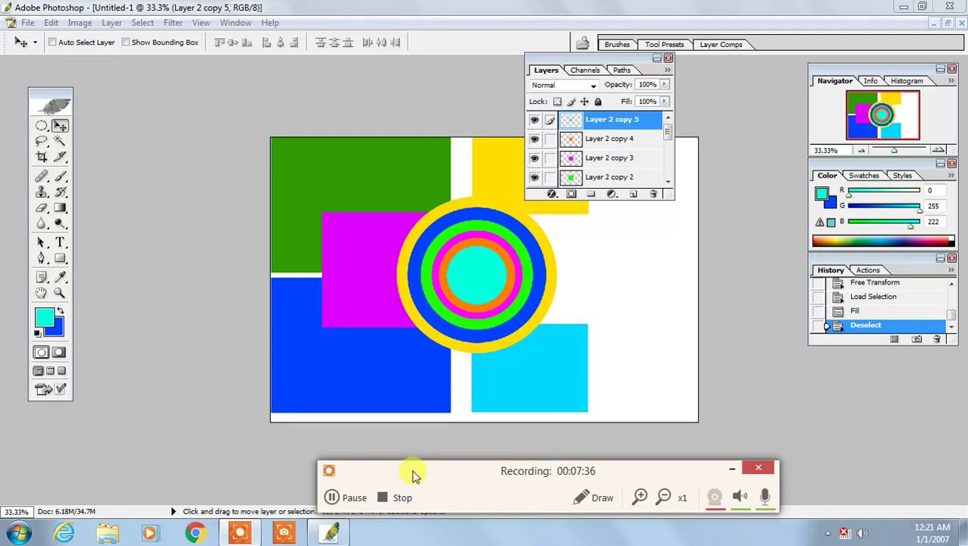